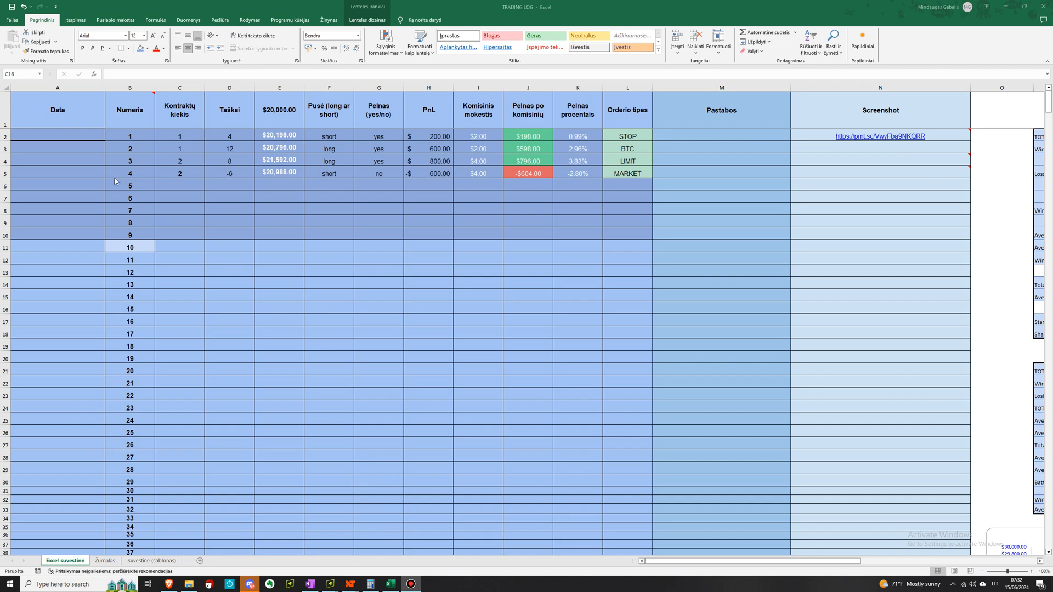
pyautogui.scroll(-20, 433, 173)
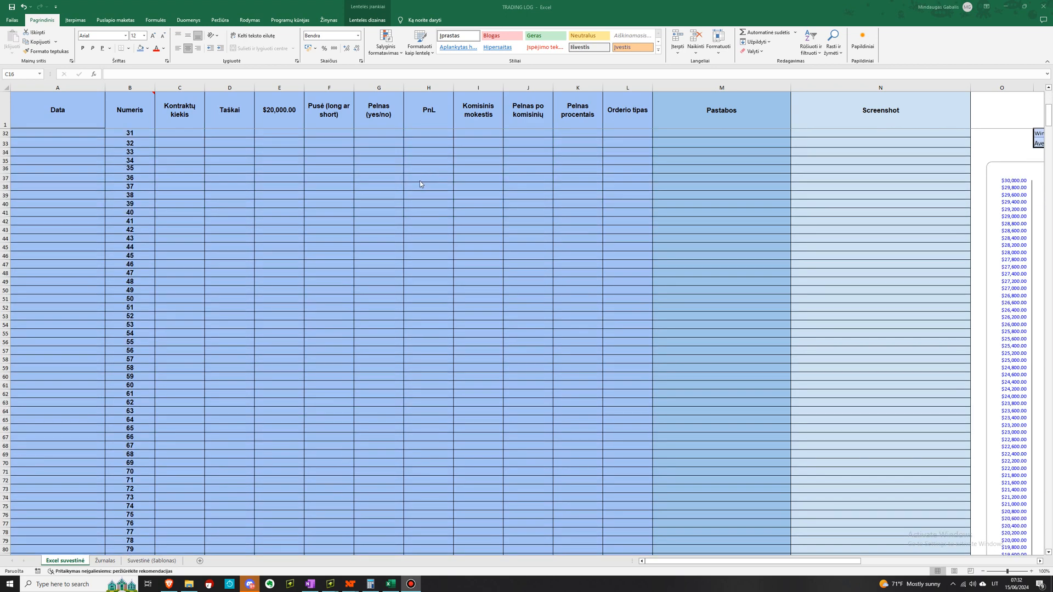
pyautogui.scroll(20, 317, 335)
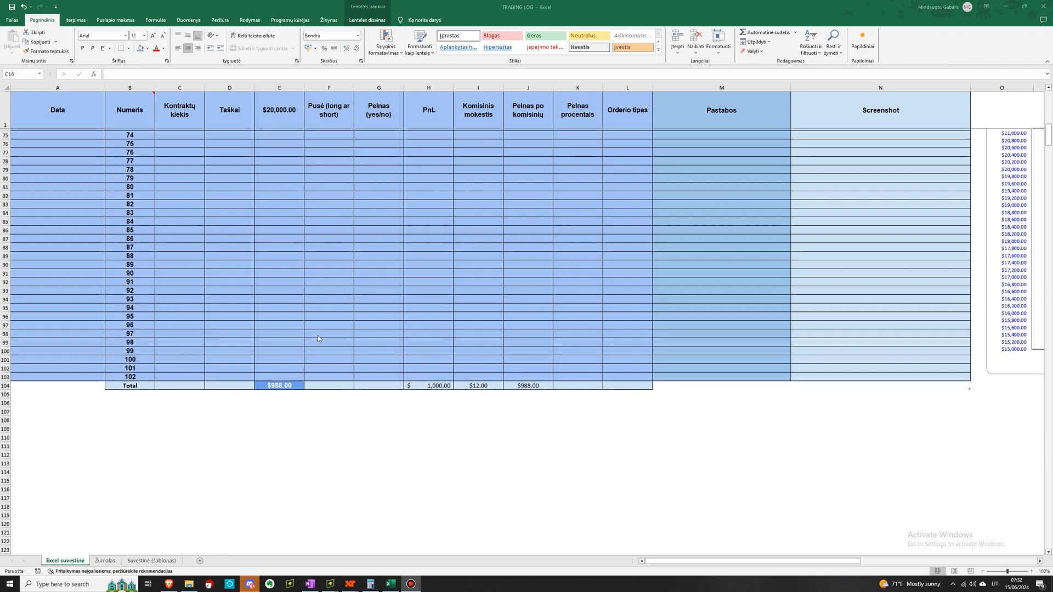
pyautogui.scroll(4, 317, 335)
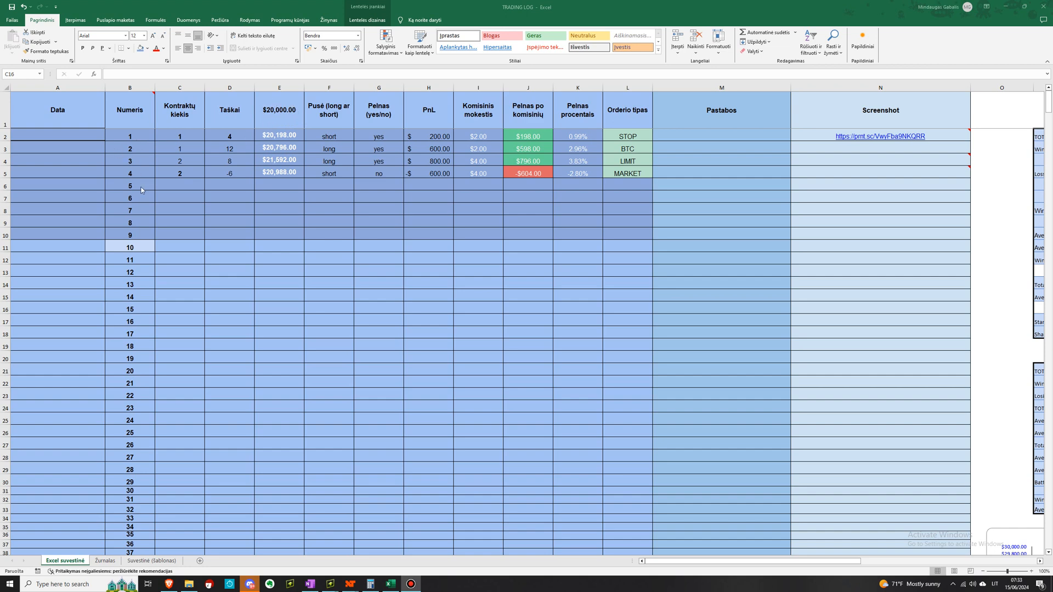
# Step: Enter the current date, 15/06/2024, in the Data column for trade number 5
pyautogui.click(52, 184)
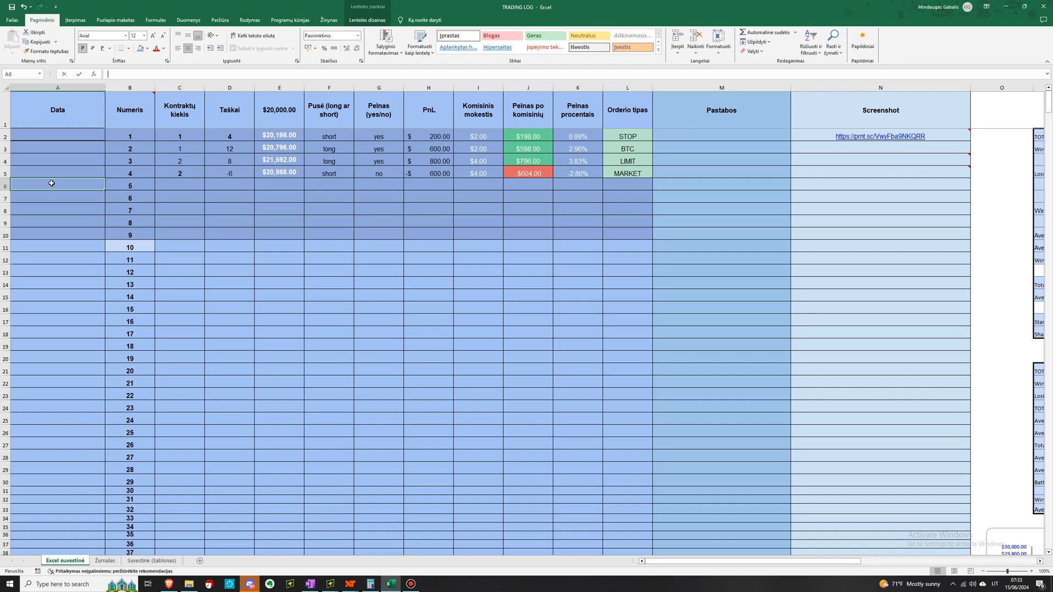
pyautogui.hotkey('ctrl', ';')
pyautogui.press('Return')
pyautogui.click(68, 185)
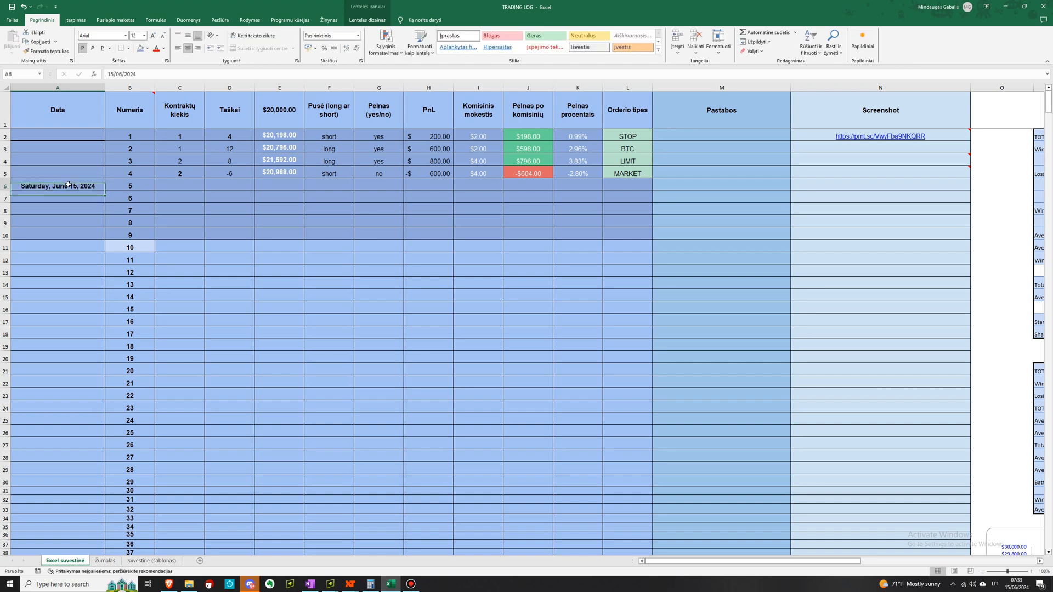
# Step: Record 2 contracts and 10 points (Taškai) for trade number 5
pyautogui.click(178, 185)
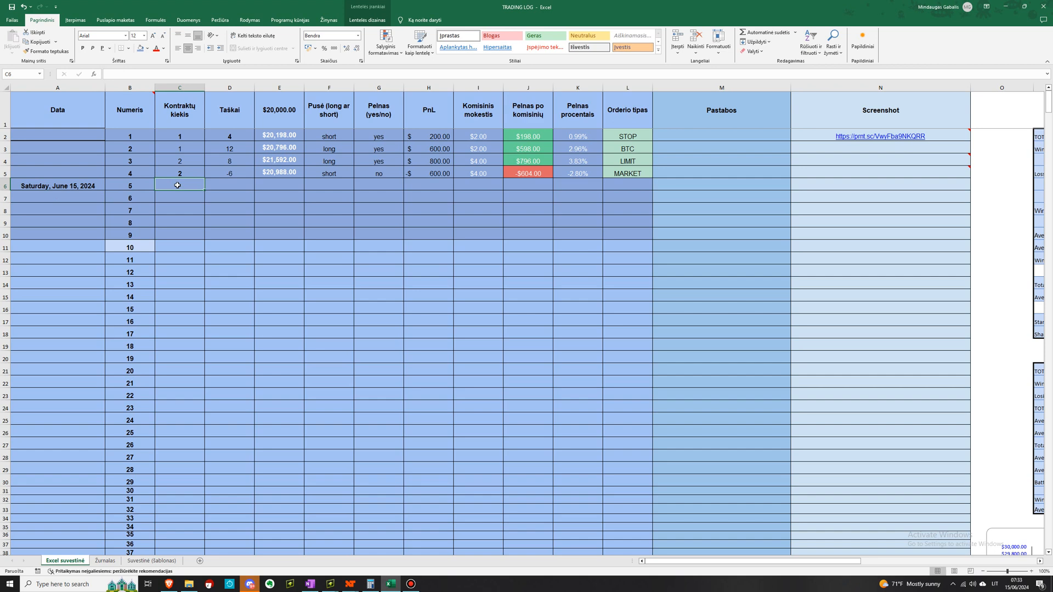
pyautogui.write('2')
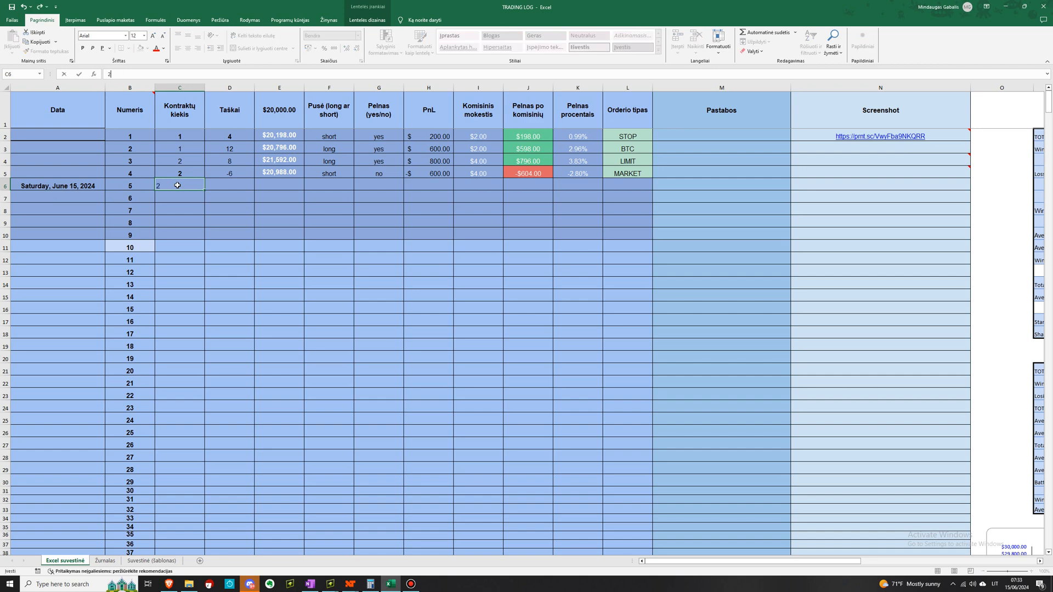
pyautogui.click(235, 179)
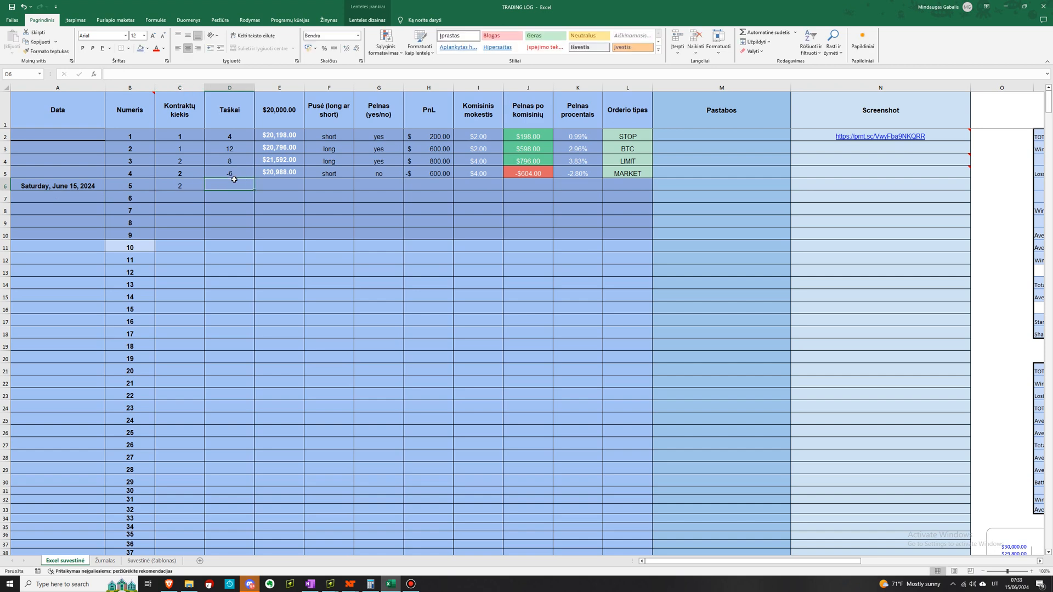
pyautogui.write('10')
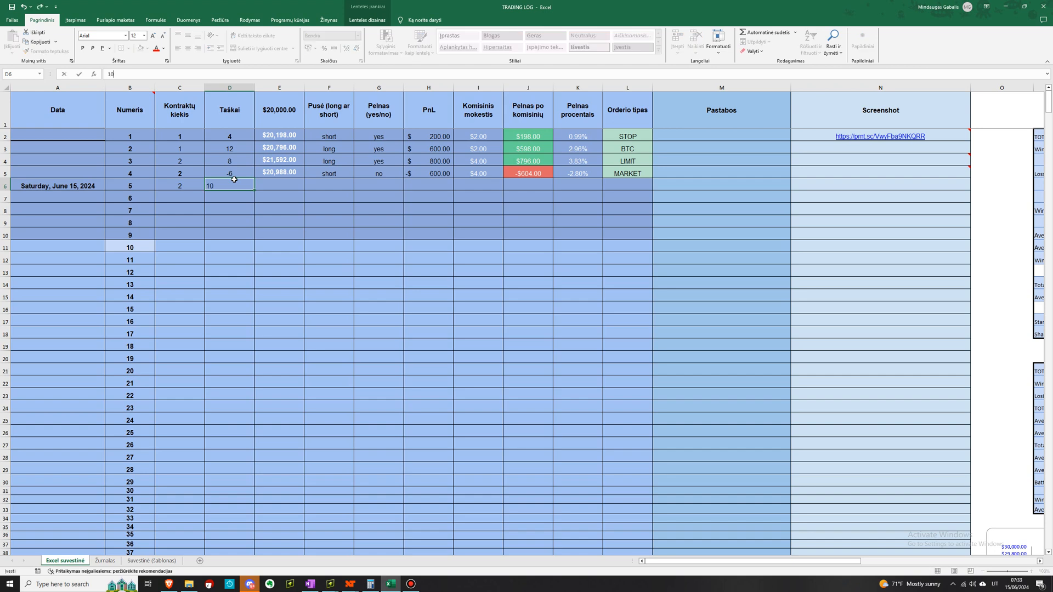
pyautogui.click(270, 187)
# Step: Set trade number 5's side to short and its profit (Pelnas) field to yes
pyautogui.click(318, 186)
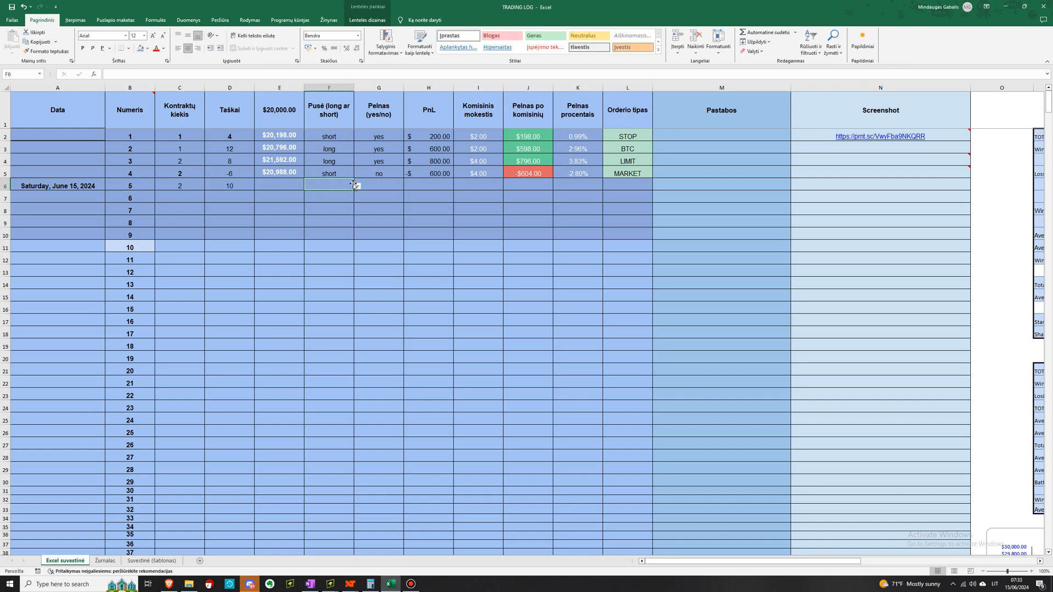
pyautogui.click(358, 186)
pyautogui.click(337, 198)
pyautogui.click(365, 186)
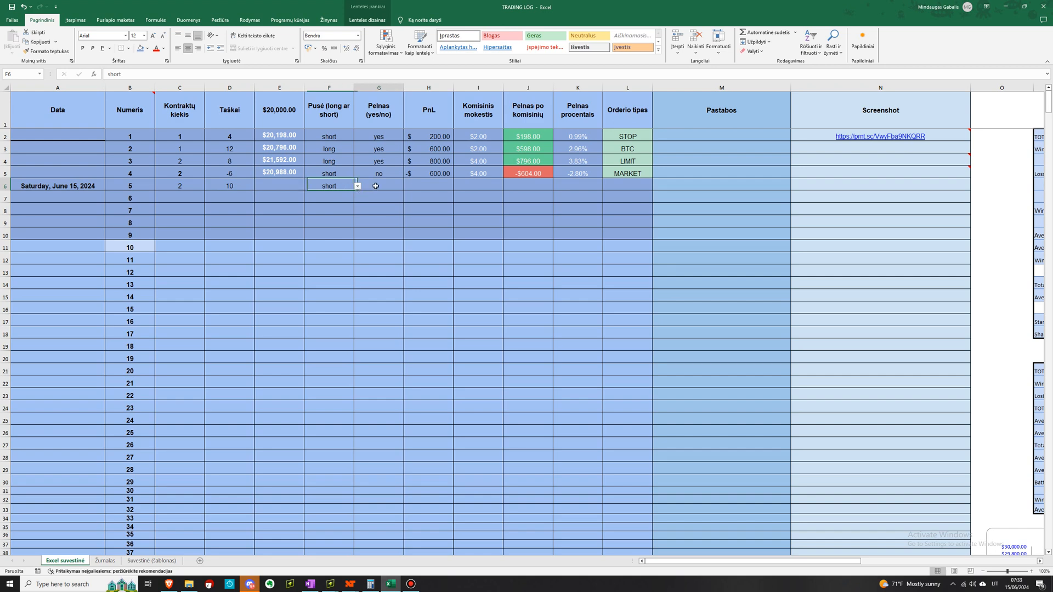
pyautogui.click(406, 186)
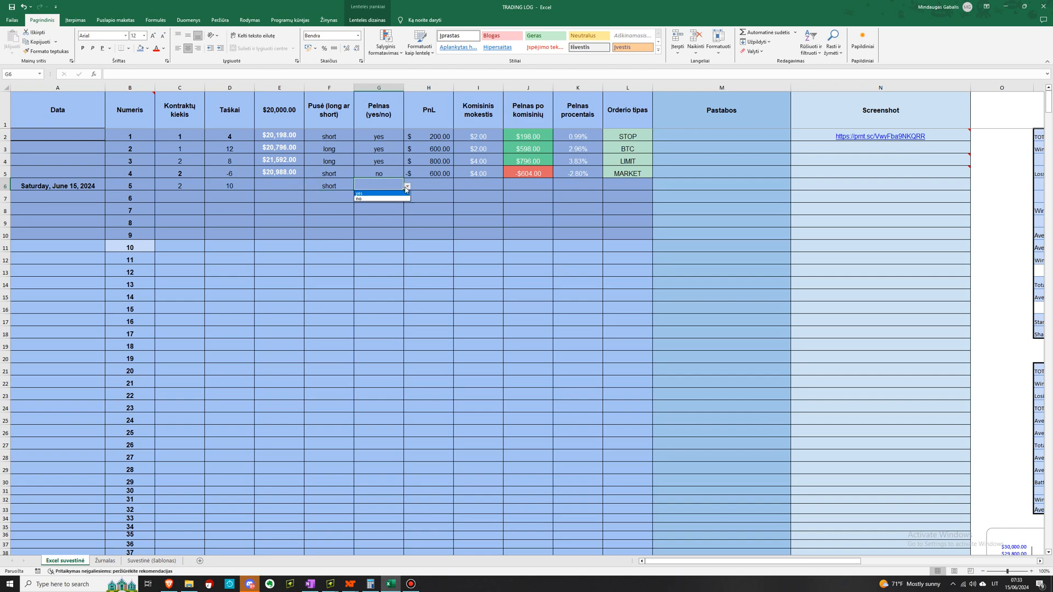
pyautogui.click(377, 194)
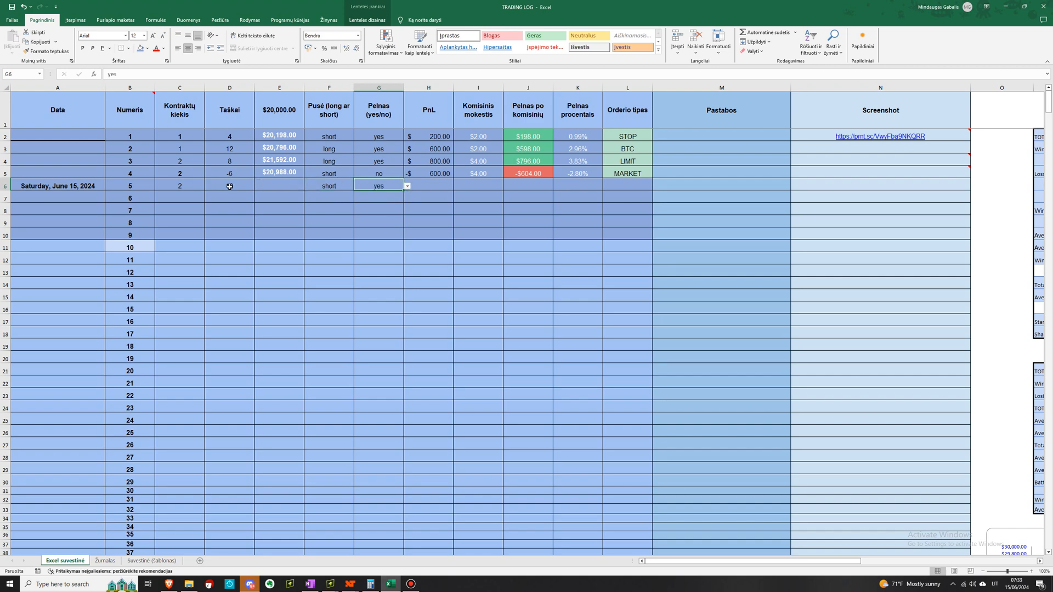
# Step: Try filling the PnL value of trade 4 down into trade 5, and clear the copied entry
pyautogui.click(209, 185)
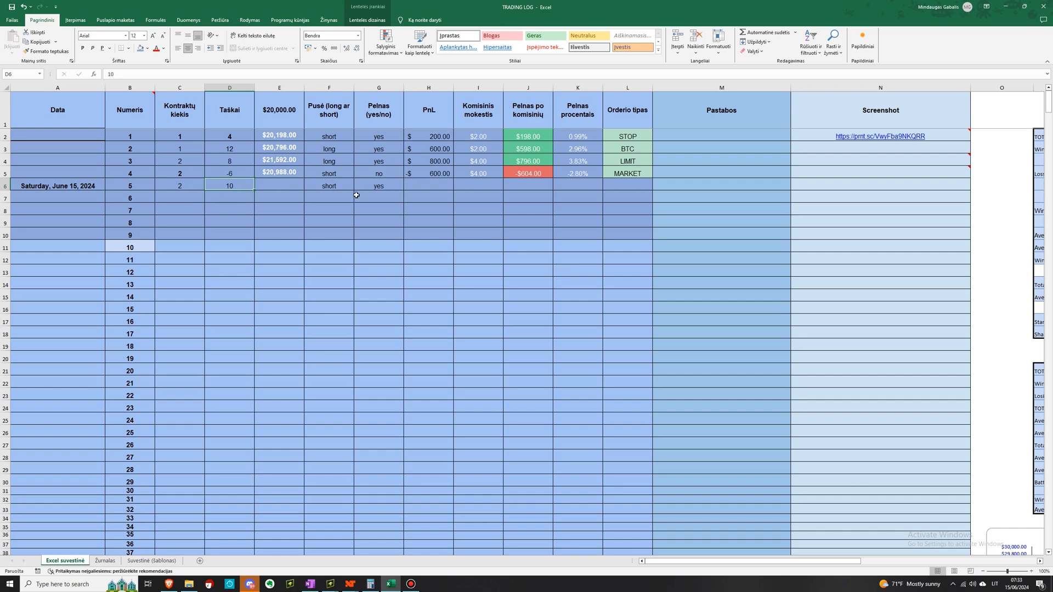
pyautogui.click(435, 189)
pyautogui.click(450, 176)
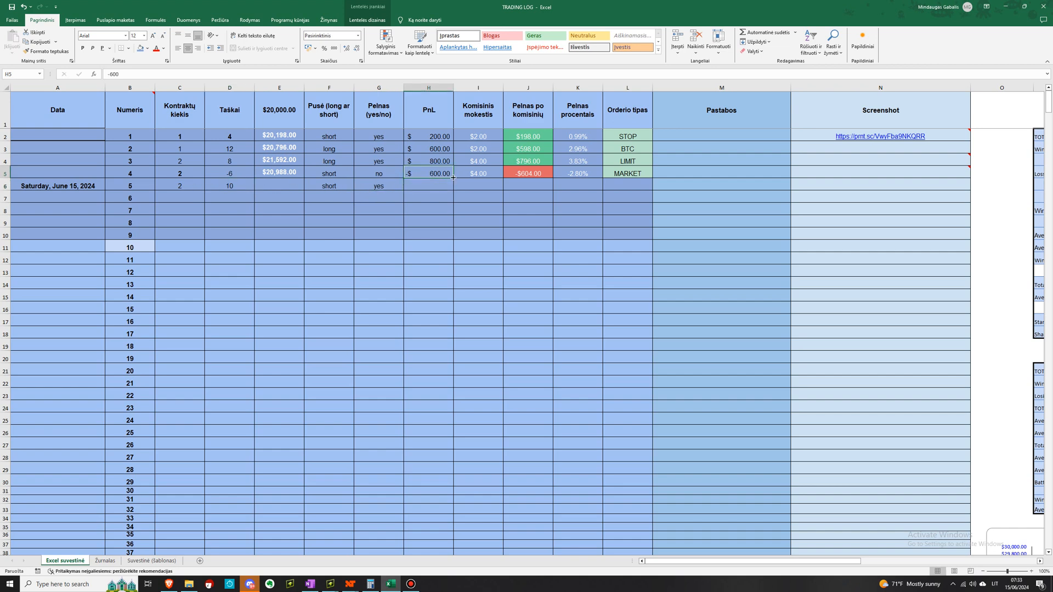
pyautogui.moveTo(453, 177); pyautogui.dragTo(453, 190)
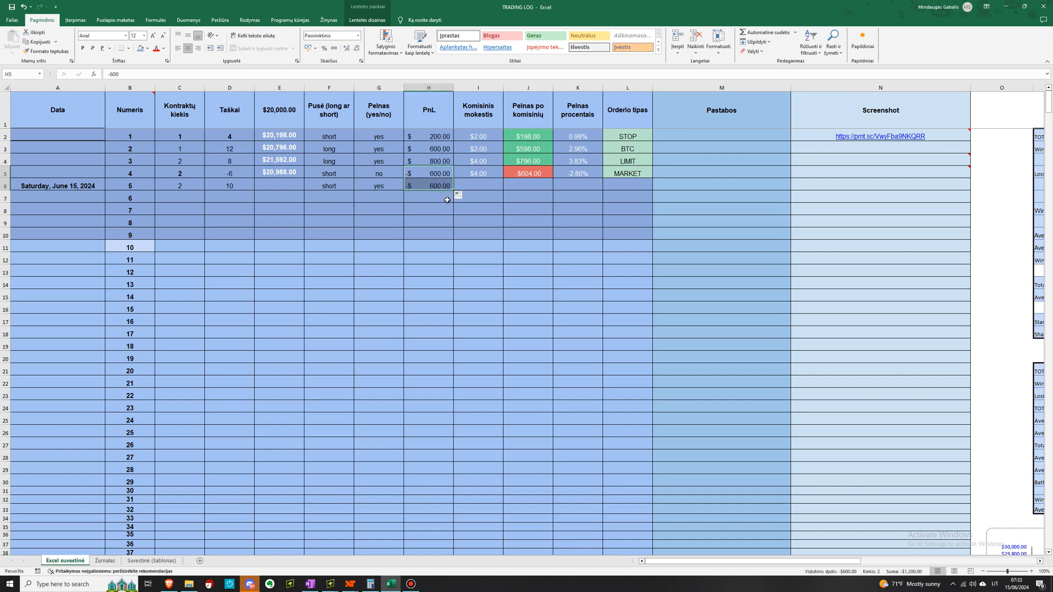
pyautogui.click(435, 184)
pyautogui.press('Delete')
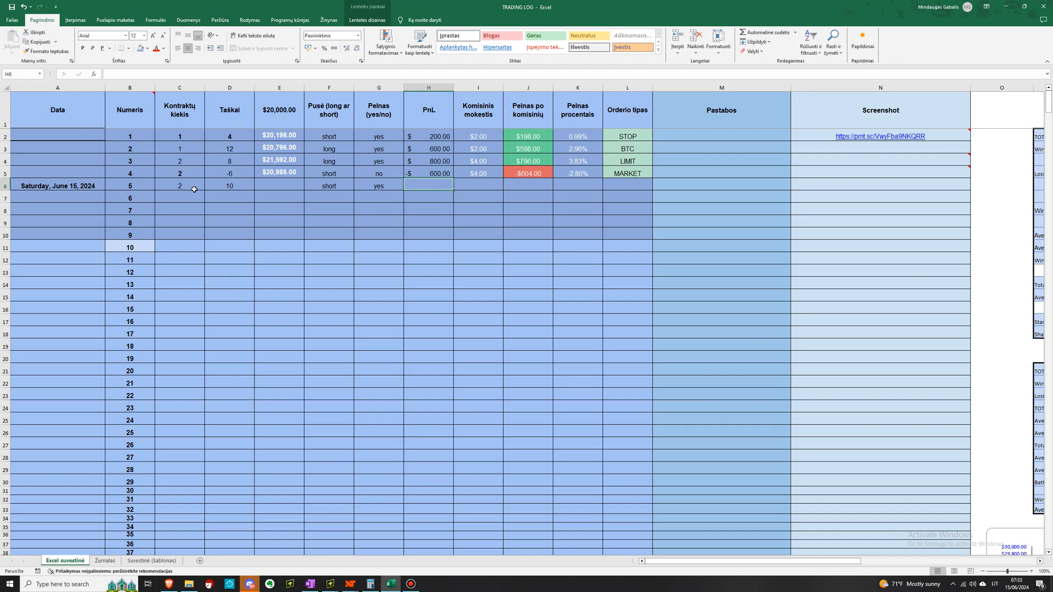
# Step: Enter a PnL of 1000 and a commission fee of 4 for trade number 5
pyautogui.click(224, 185)
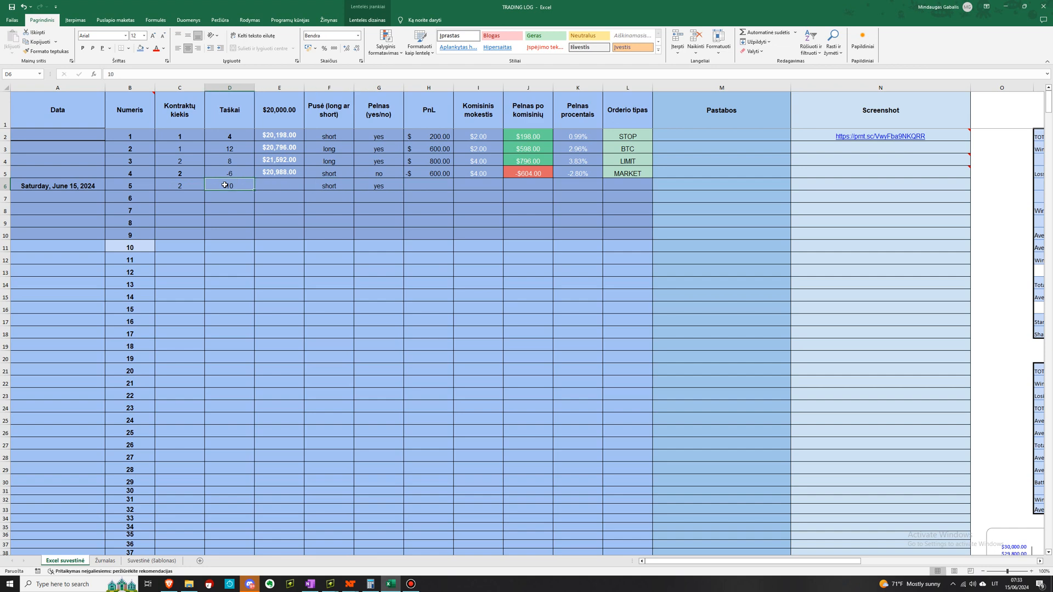
pyautogui.click(443, 187)
pyautogui.write('1000')
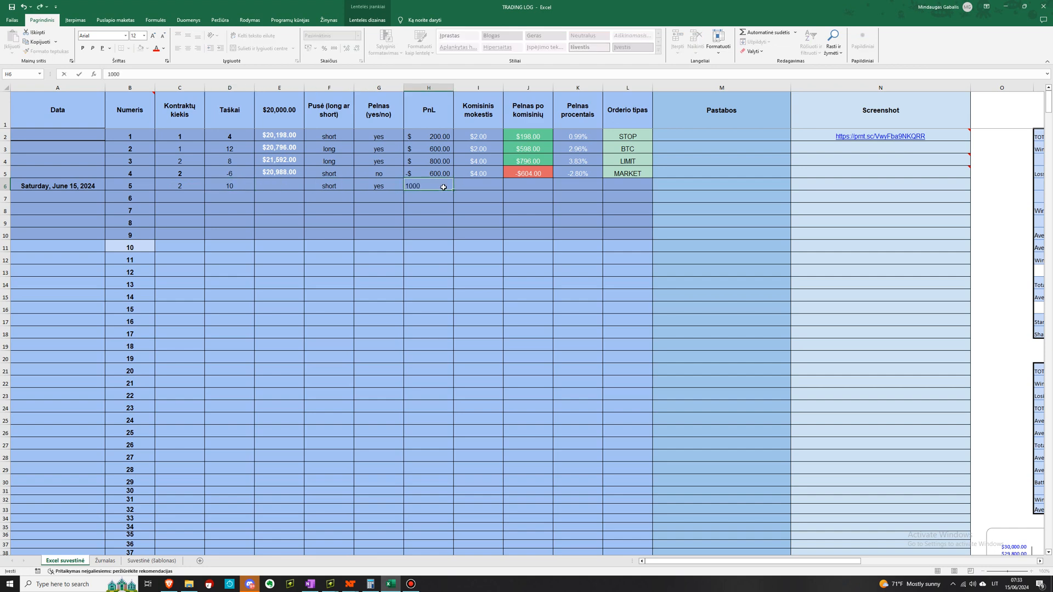
pyautogui.click(469, 188)
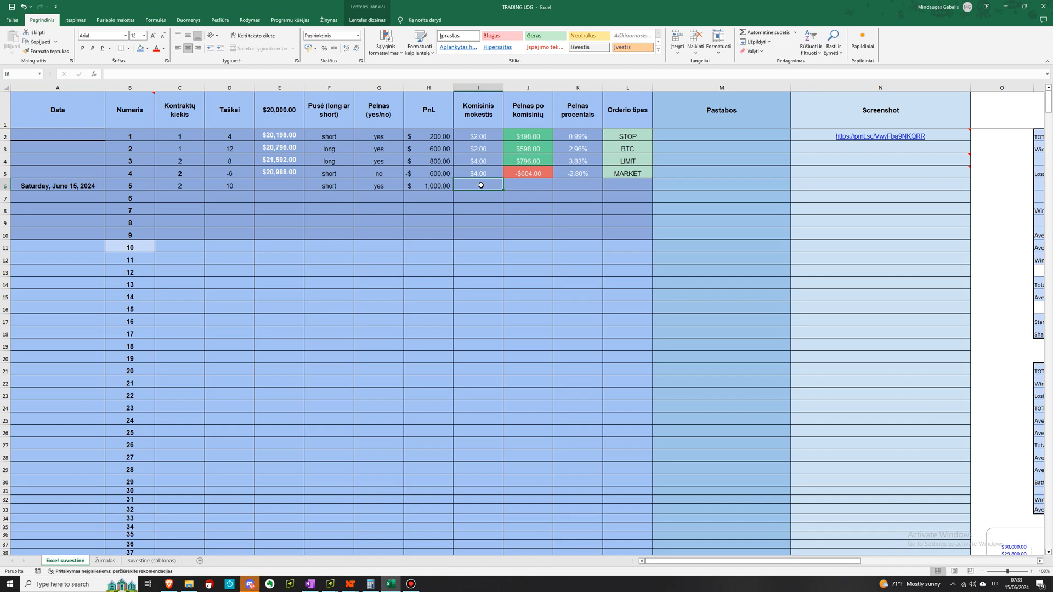
pyautogui.write('4')
# Step: Fill the after-commission profit and profit percentage formulas down from trade 4 to trade 5
pyautogui.click(548, 173)
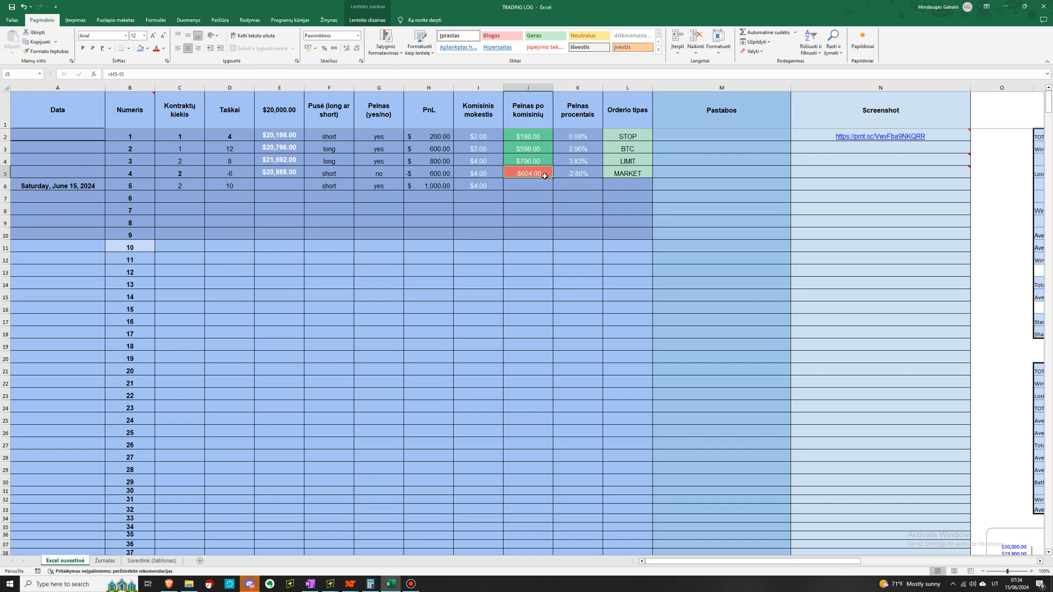
pyautogui.click(521, 185)
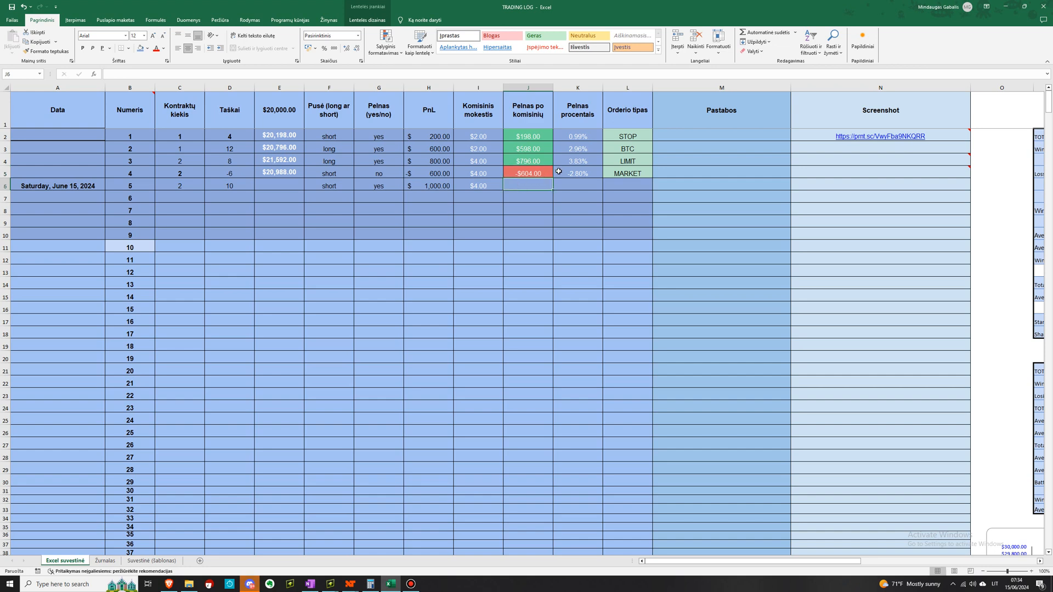
pyautogui.click(543, 172)
pyautogui.moveTo(552, 179); pyautogui.dragTo(551, 190)
pyautogui.click(585, 184)
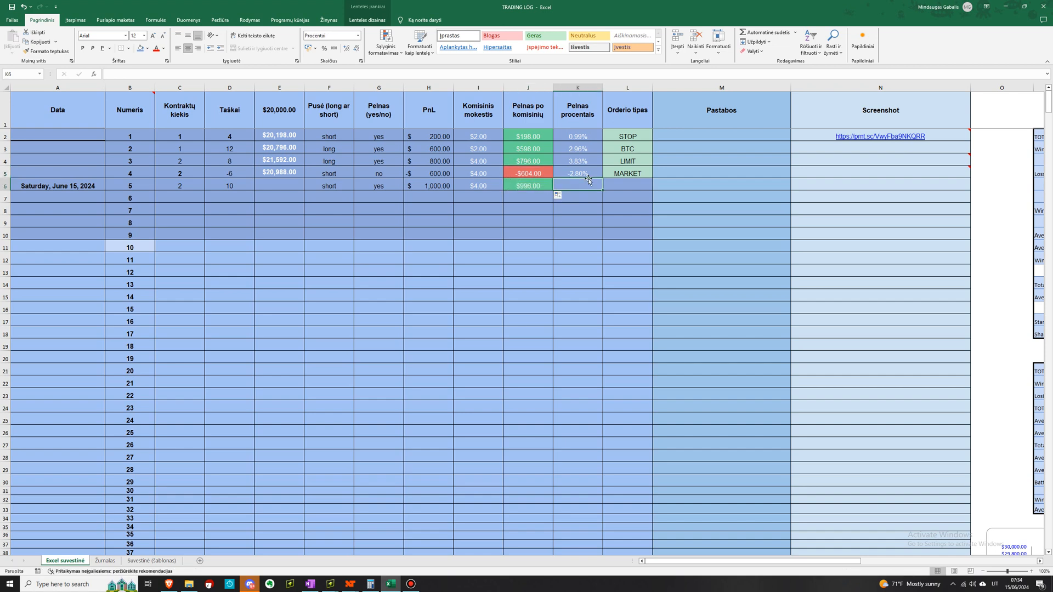
pyautogui.click(589, 175)
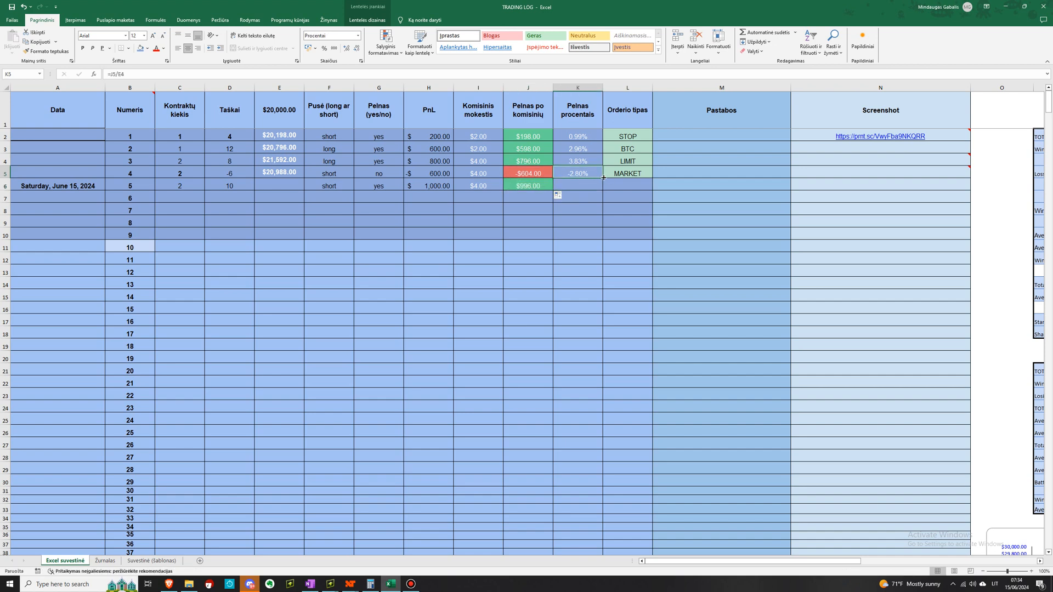
pyautogui.moveTo(602, 177); pyautogui.dragTo(604, 190)
# Step: Fill the running account balance formula in column E down from trade 4 to trade 5
pyautogui.click(274, 174)
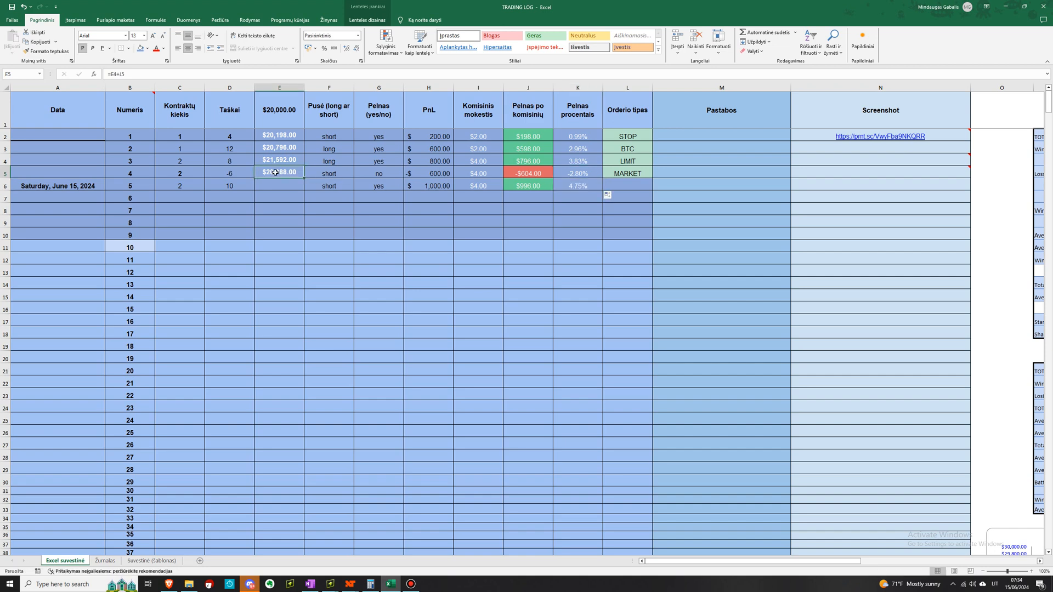
pyautogui.click(520, 185)
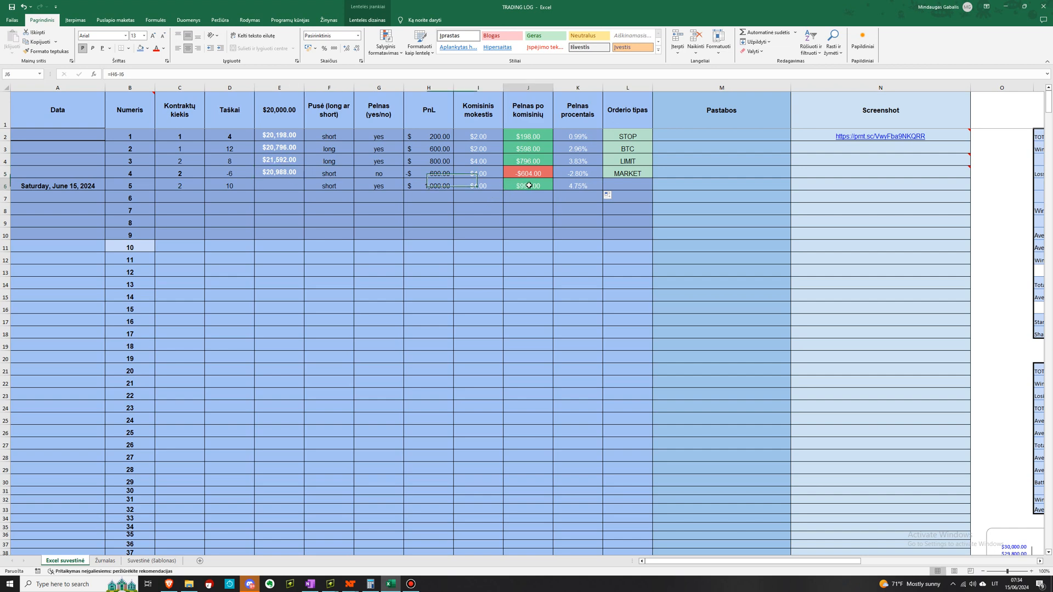
pyautogui.click(293, 172)
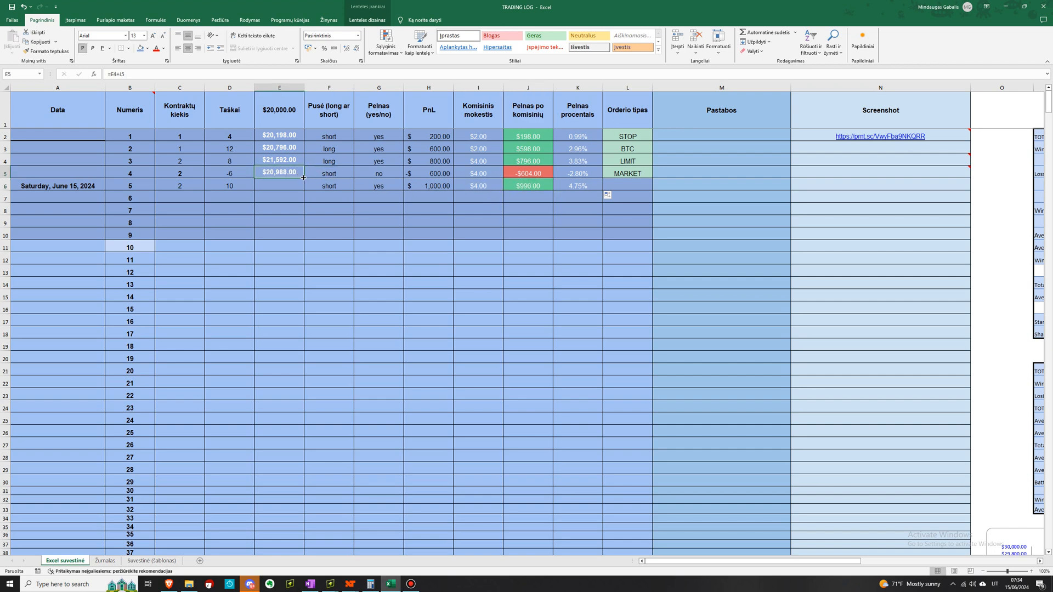
pyautogui.moveTo(303, 178); pyautogui.dragTo(305, 197)
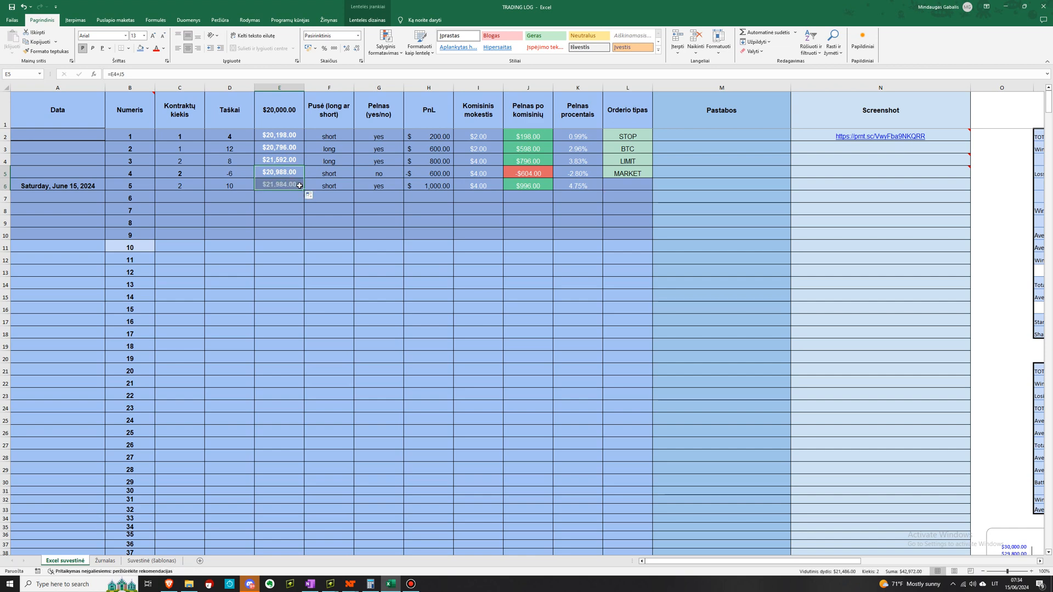
# Step: Clear trade 5's after-commission profit in J6 and refill its formula from the row above
pyautogui.click(535, 186)
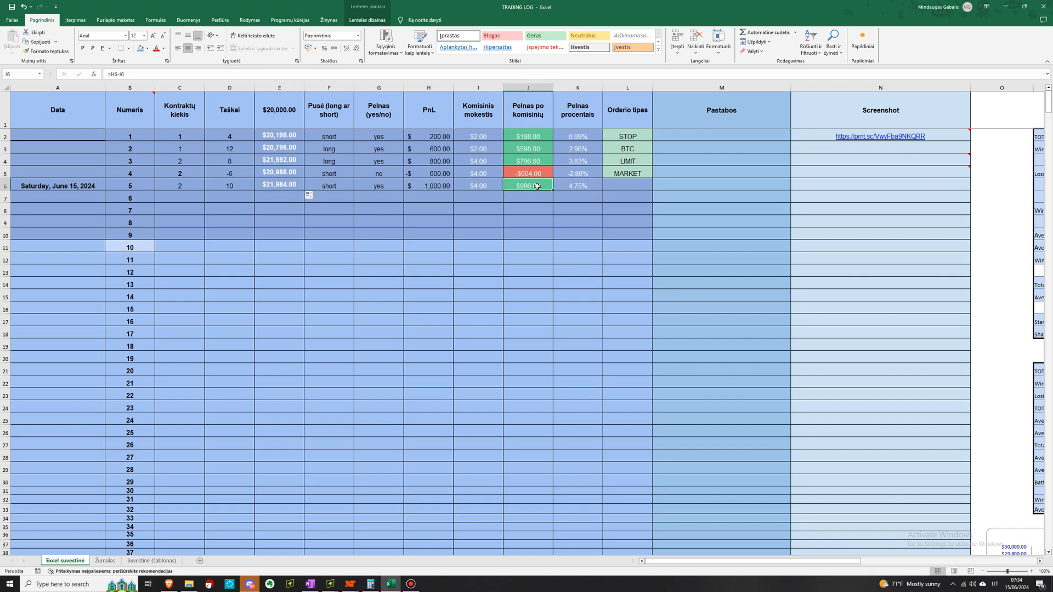
pyautogui.click(293, 189)
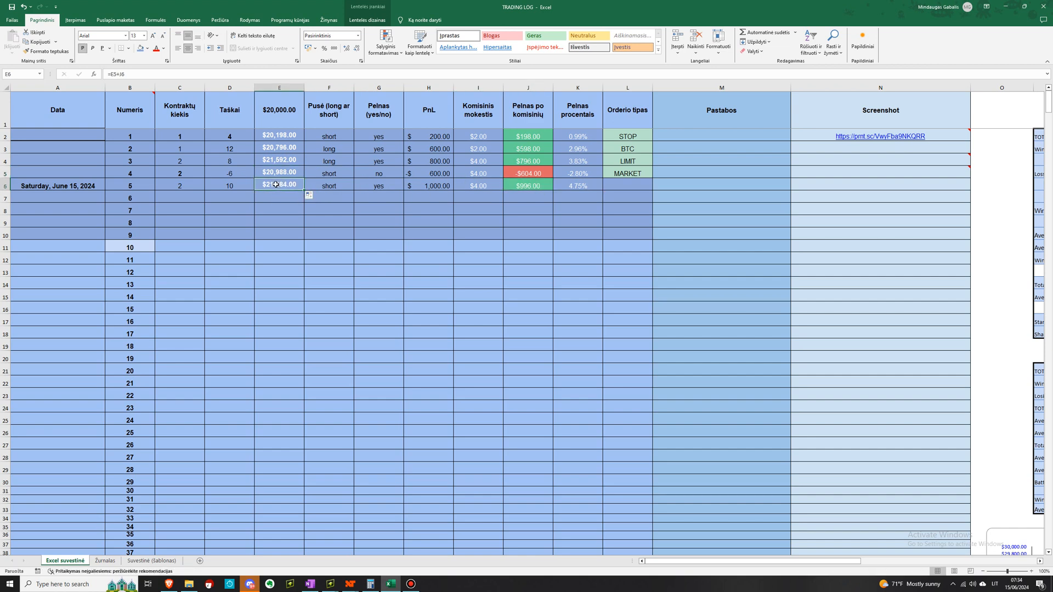
pyautogui.click(528, 185)
pyautogui.press('Delete')
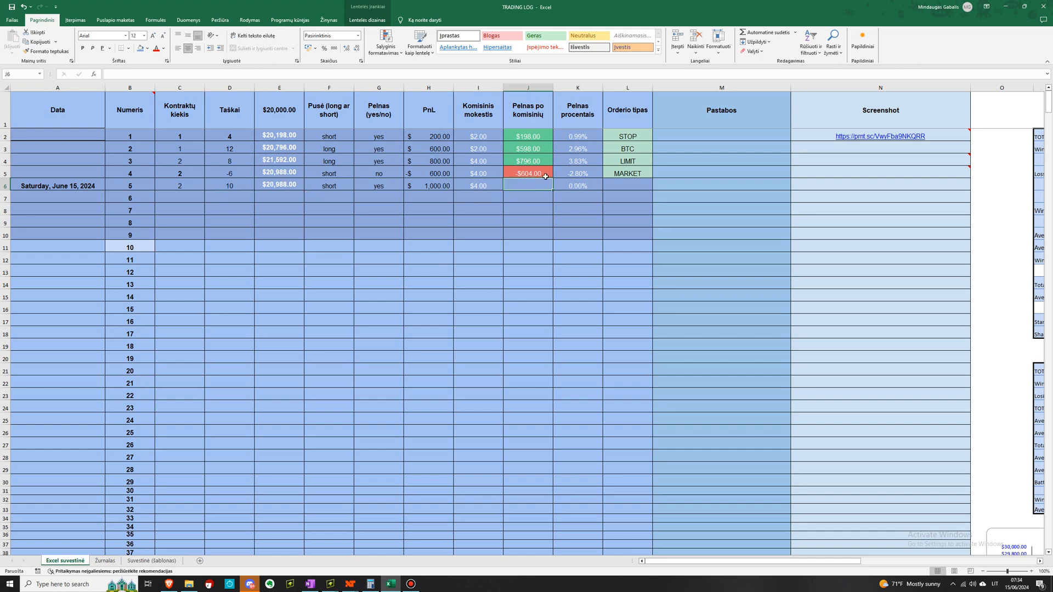
pyautogui.moveTo(546, 176); pyautogui.dragTo(551, 189)
# Step: View the order types available in the Orderio tipas list of trade number 2
pyautogui.click(623, 185)
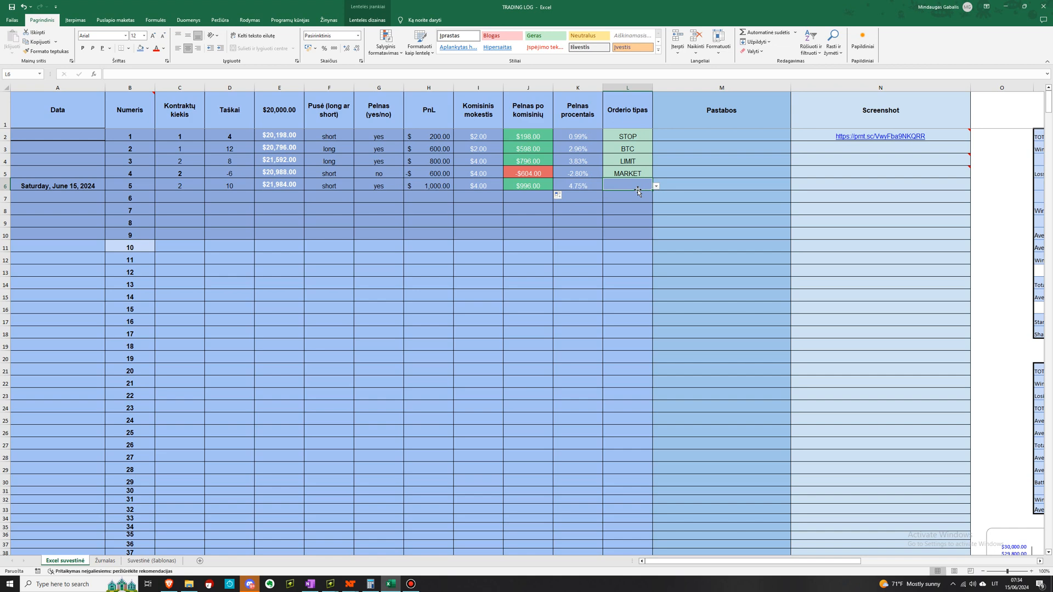
pyautogui.click(629, 150)
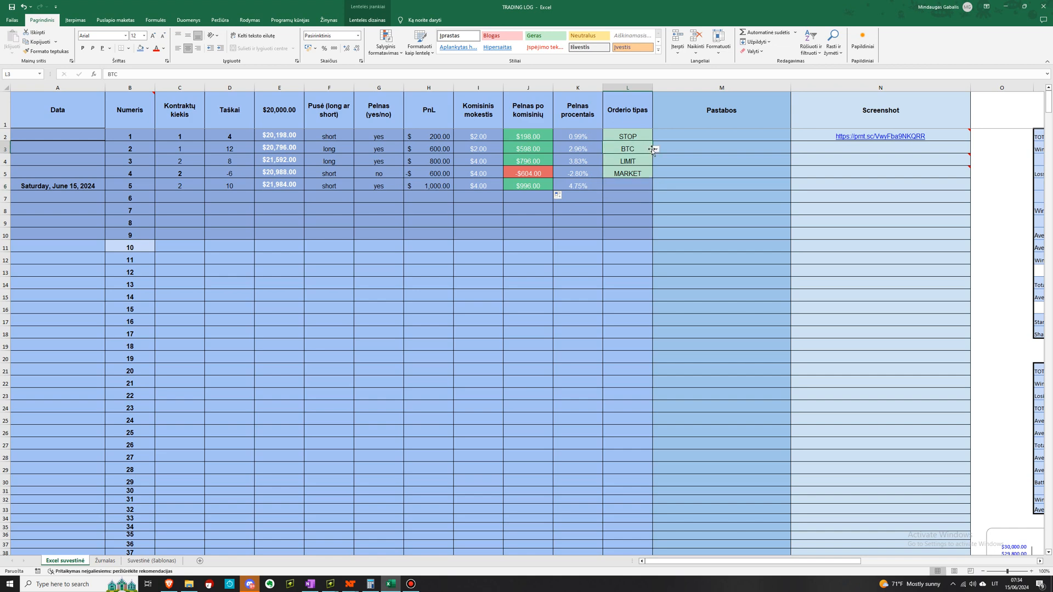
pyautogui.click(655, 149)
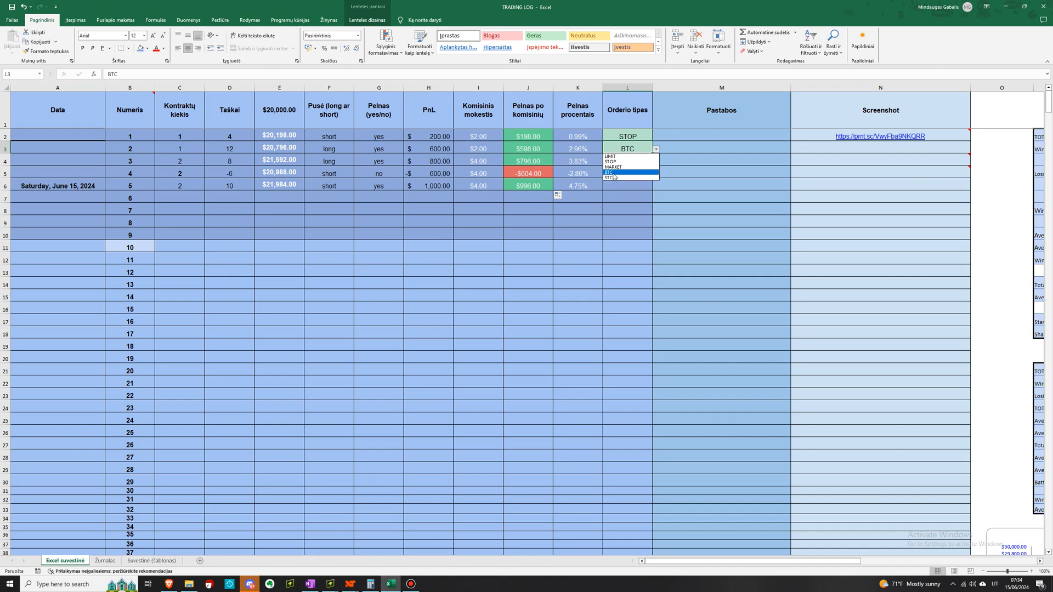
pyautogui.click(627, 187)
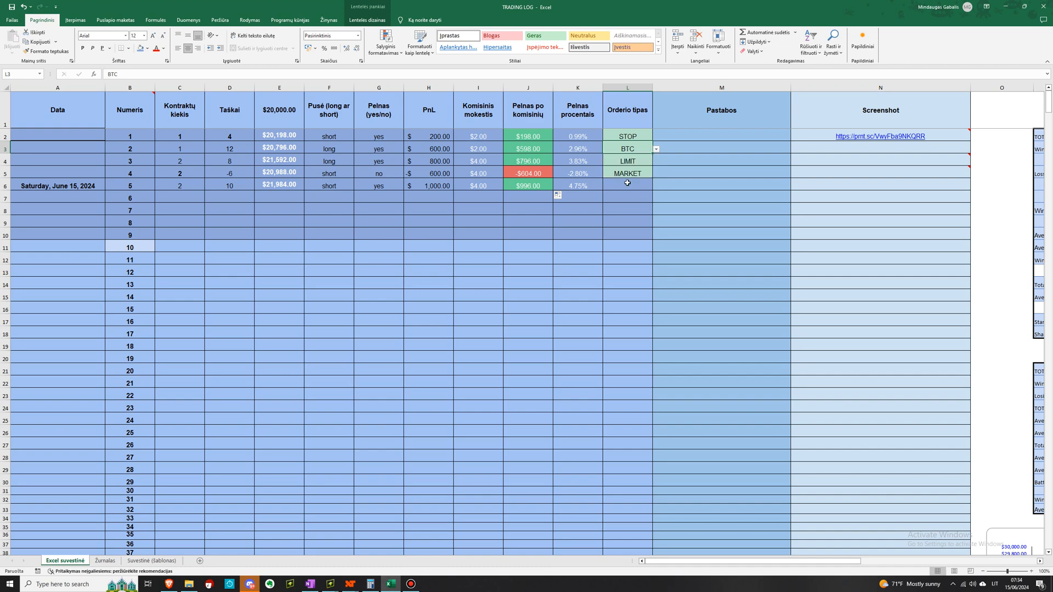
# Step: Enter the note "dss" for trade number 1 in the Pastabos column
pyautogui.click(704, 134)
pyautogui.write('dss')
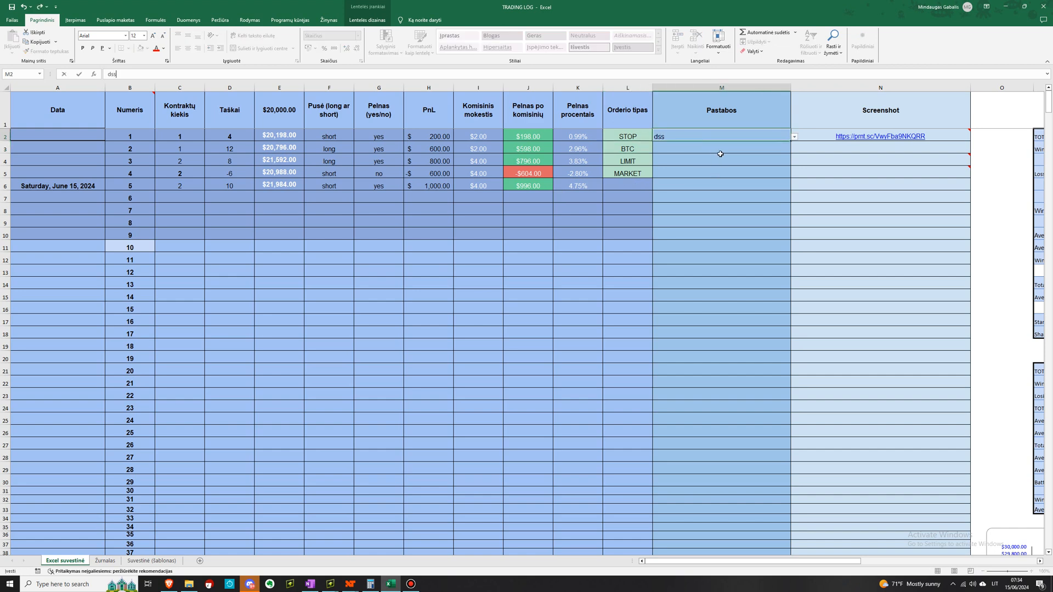
pyautogui.click(901, 150)
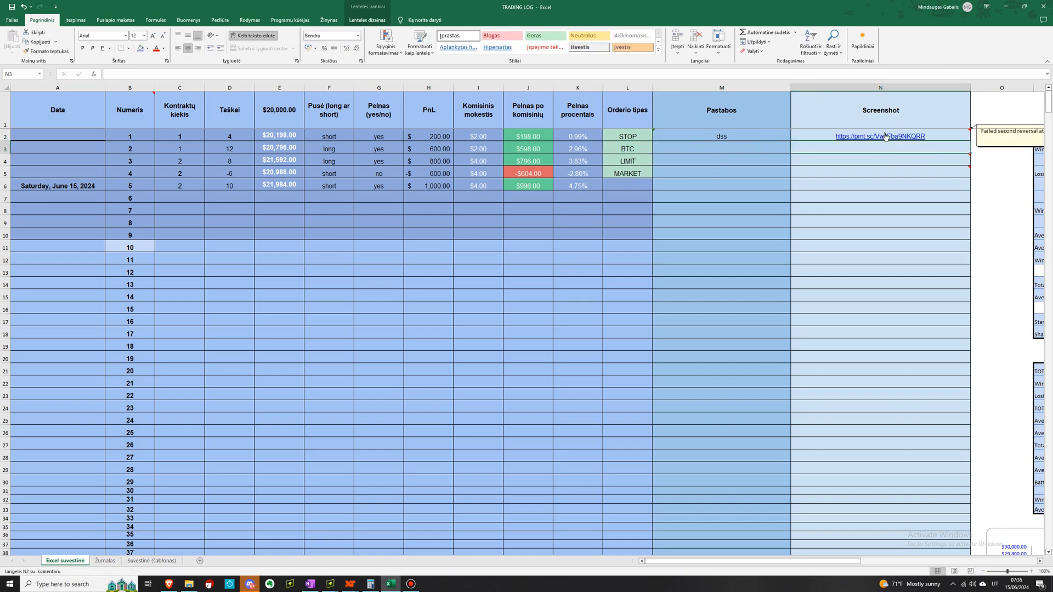
# Step: Open trade 1's linked Lightshot screenshot in the browser, view the chart image and close the page
pyautogui.click(885, 137)
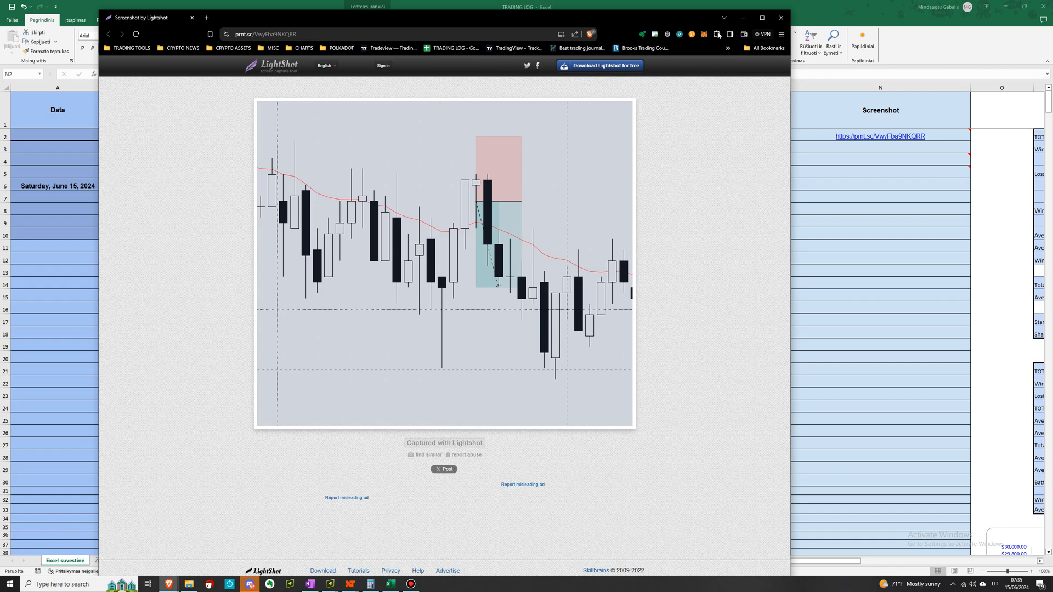
pyautogui.click(743, 17)
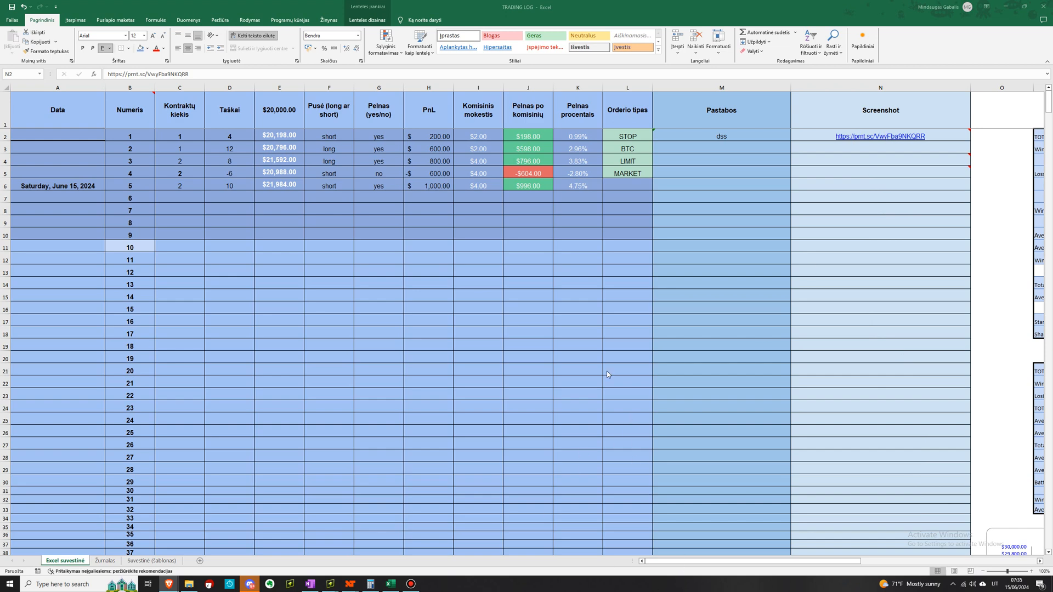
# Step: Enter 996 as the Penktadienis profit in the first week row of the PNL Suvestine table
pyautogui.scroll(-2, 623, 331)
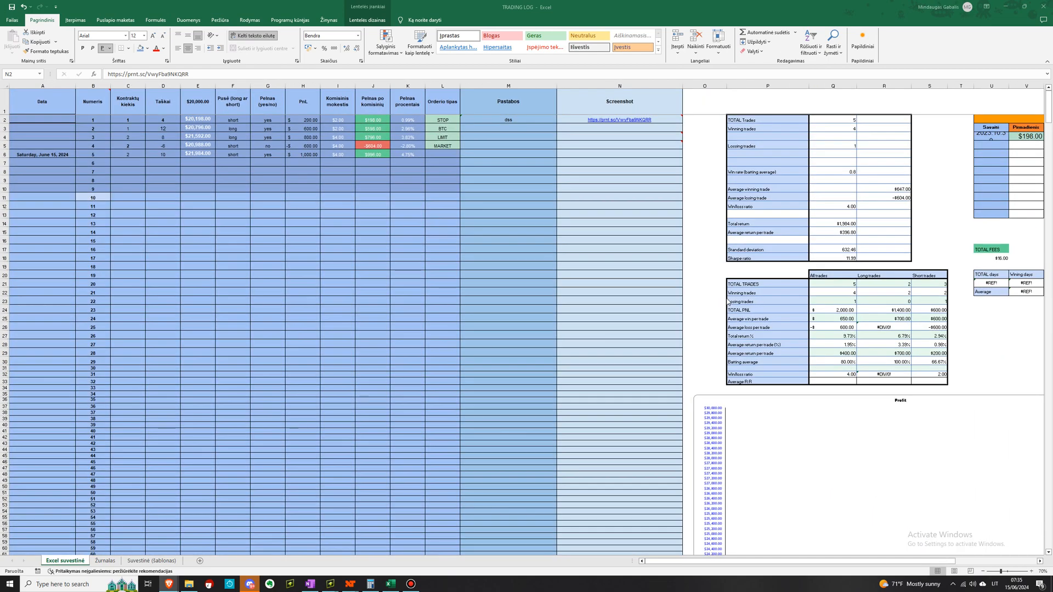
pyautogui.scroll(-2, 727, 301)
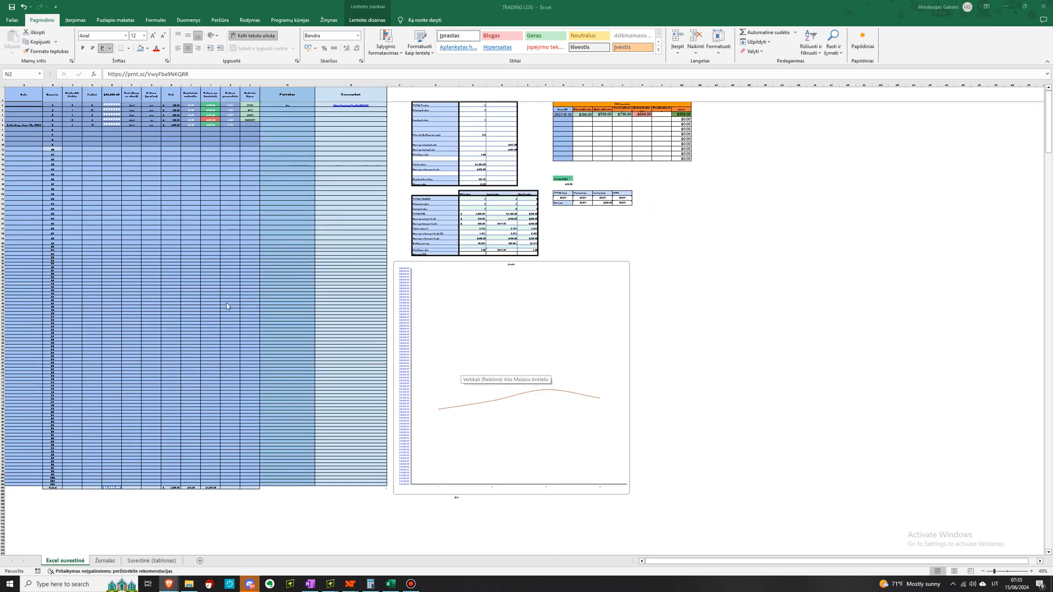
pyautogui.click(401, 372)
pyautogui.scroll(2, 441, 250)
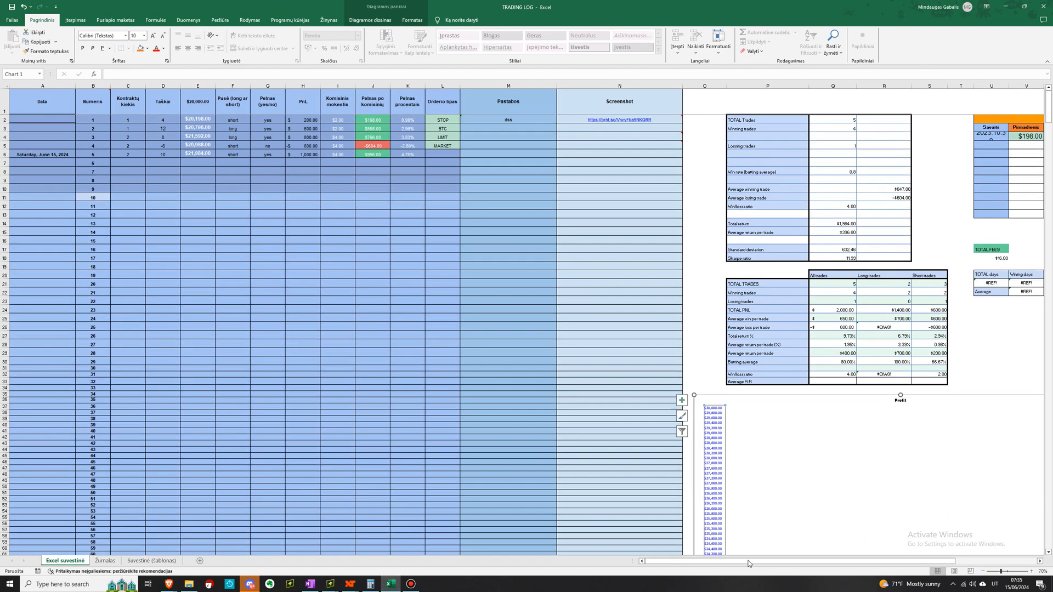
pyautogui.moveTo(747, 563); pyautogui.dragTo(828, 563)
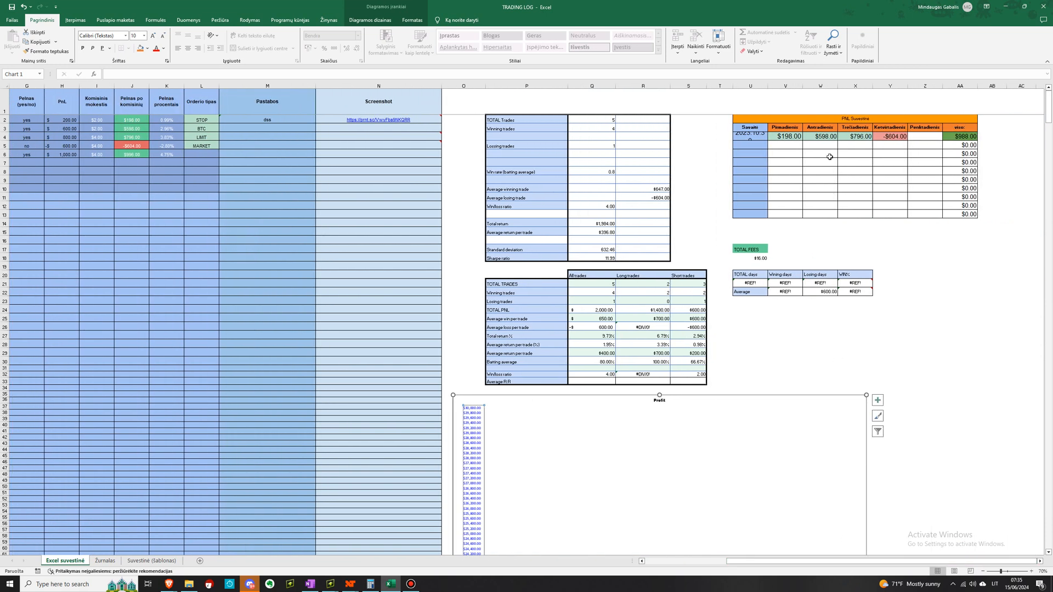
pyautogui.click(854, 120)
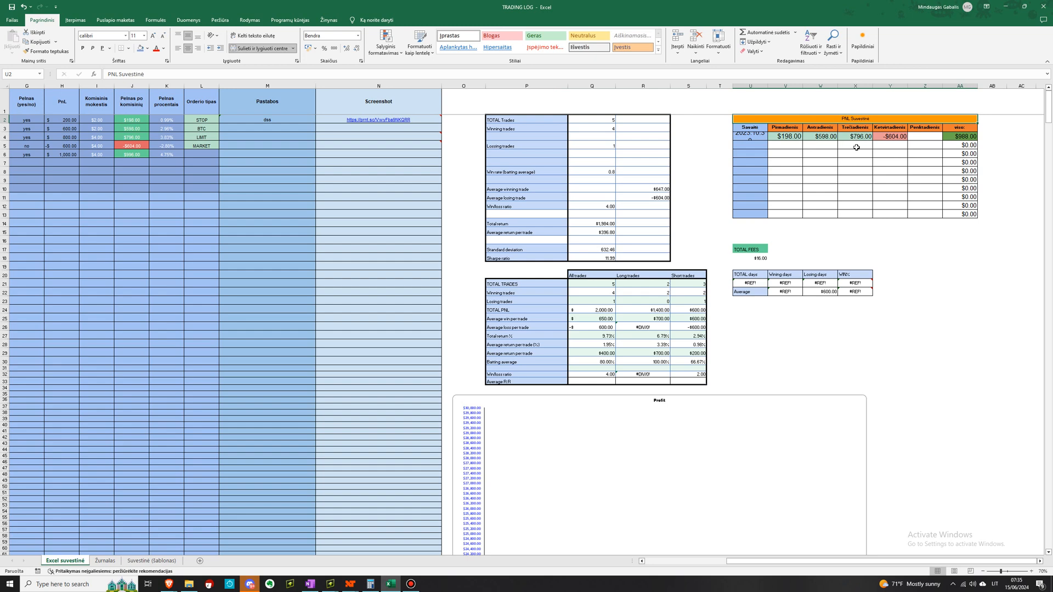
pyautogui.click(856, 147)
pyautogui.click(913, 136)
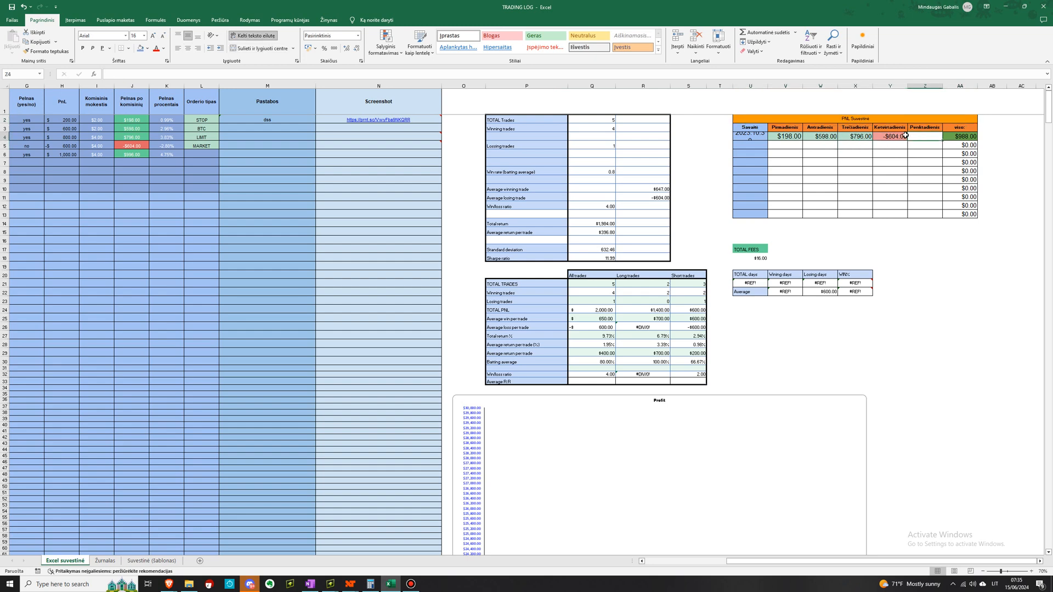
pyautogui.click(130, 155)
pyautogui.click(932, 137)
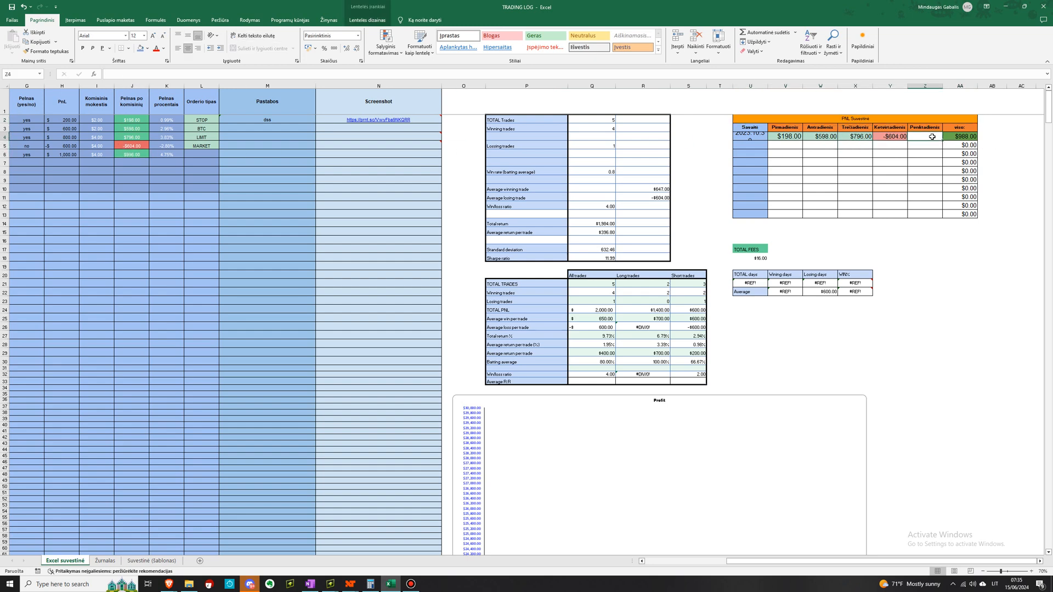
pyautogui.write('996')
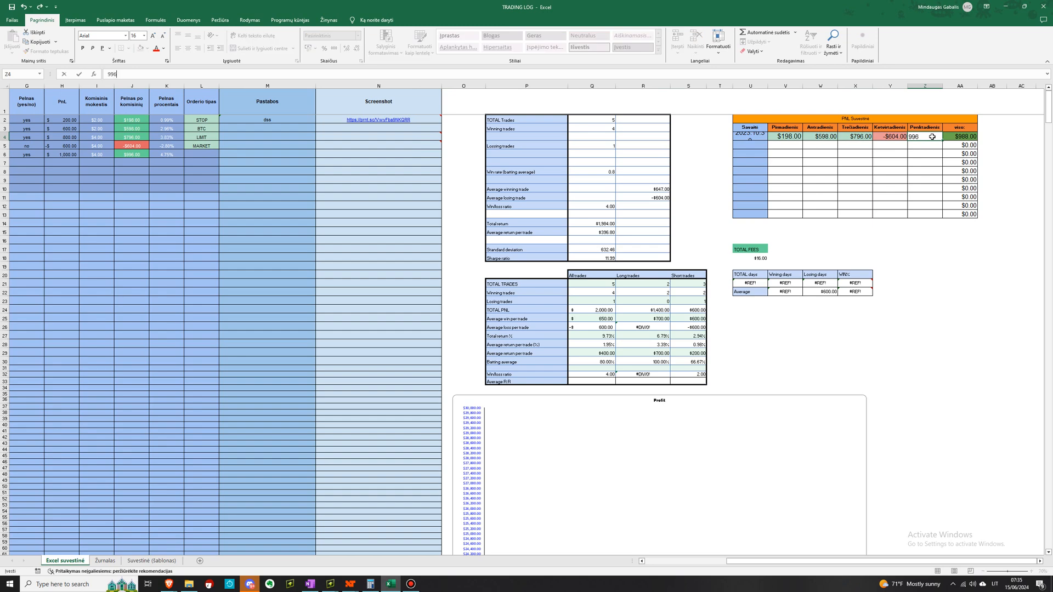
pyautogui.press('Tab')
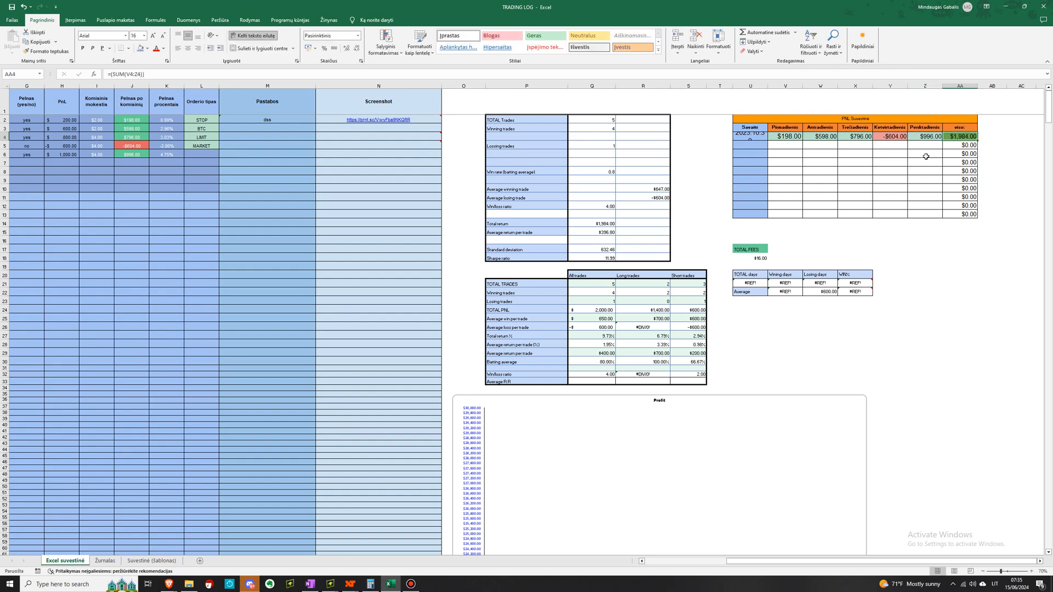
pyautogui.click(772, 136)
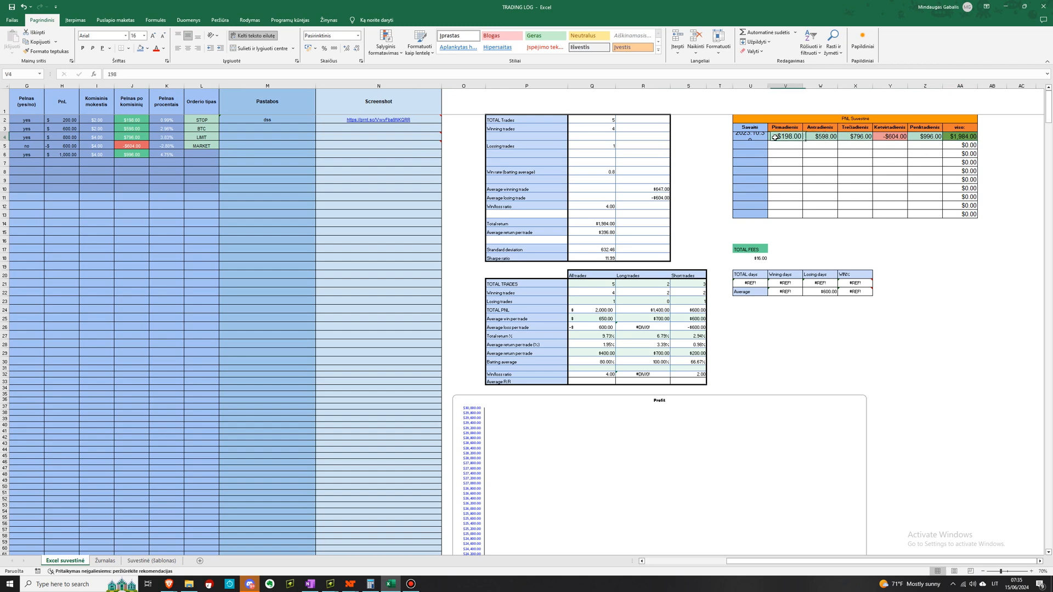
pyautogui.click(890, 138)
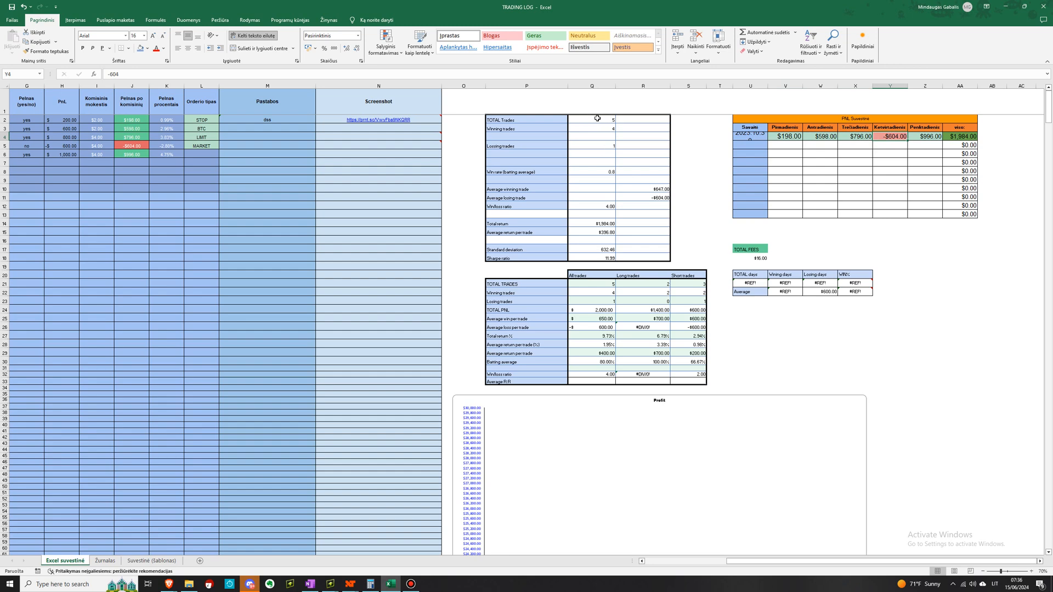
# Step: Format the win rate (batting average) value in Q8 as a percentage
pyautogui.click(604, 172)
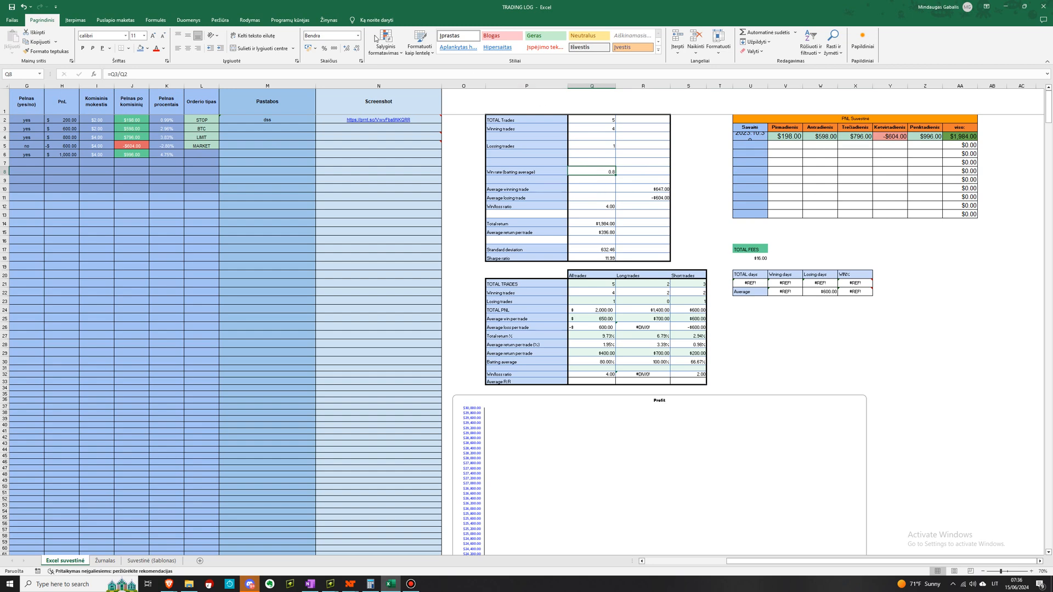
pyautogui.click(323, 49)
pyautogui.click(609, 185)
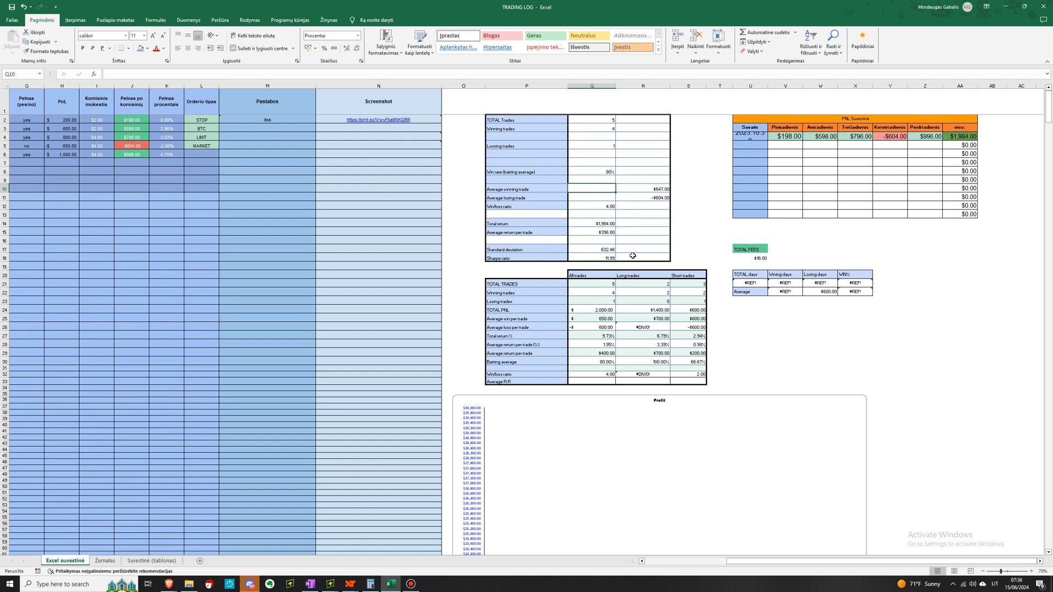
# Step: Inspect the formulas for long trades' average loss per trade and for the winning days count and average
pyautogui.scroll(-1, 668, 245)
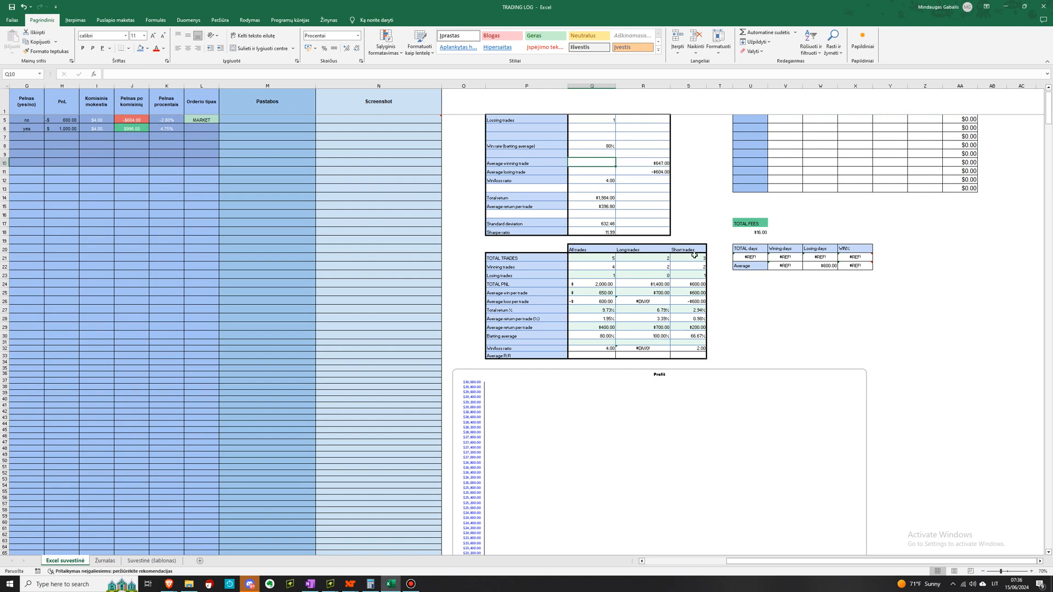
pyautogui.click(641, 301)
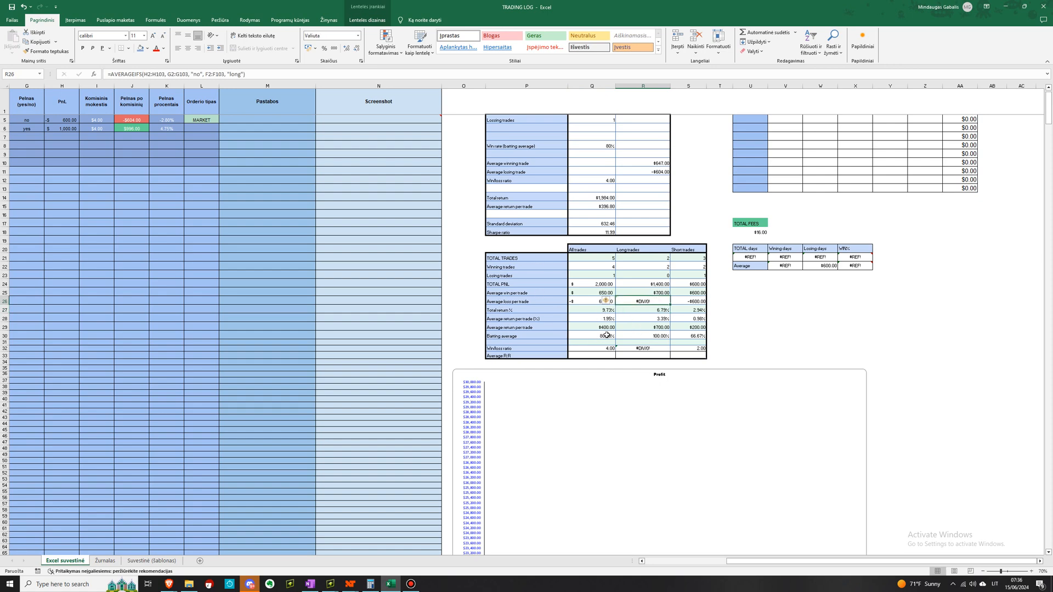
pyautogui.click(792, 256)
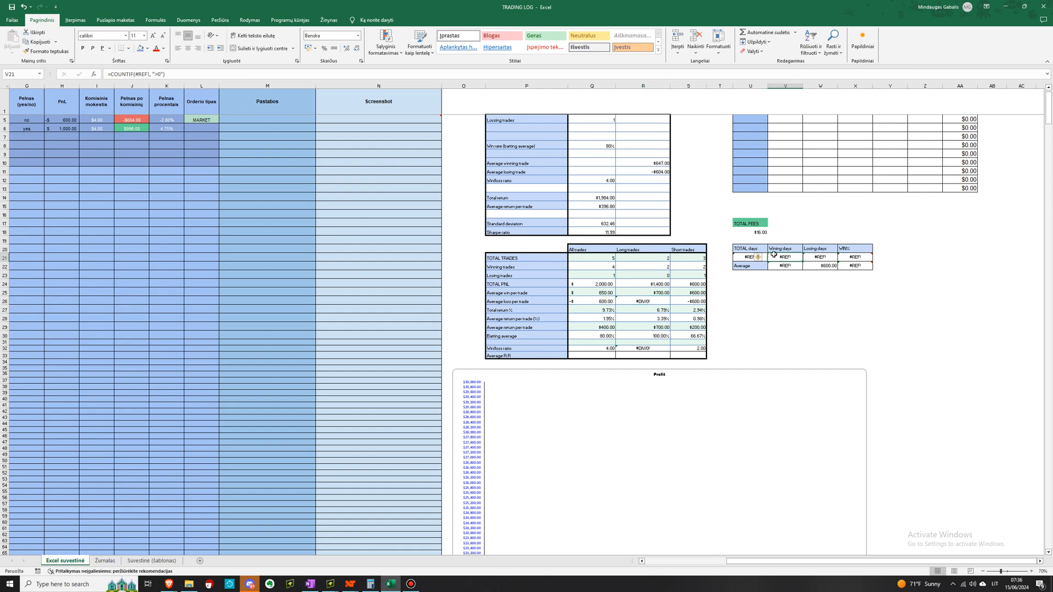
pyautogui.click(786, 267)
pyautogui.click(775, 257)
# Step: Open the formatting options of the Profit chart's vertical axis to view its bounds and units
pyautogui.scroll(-6, 660, 413)
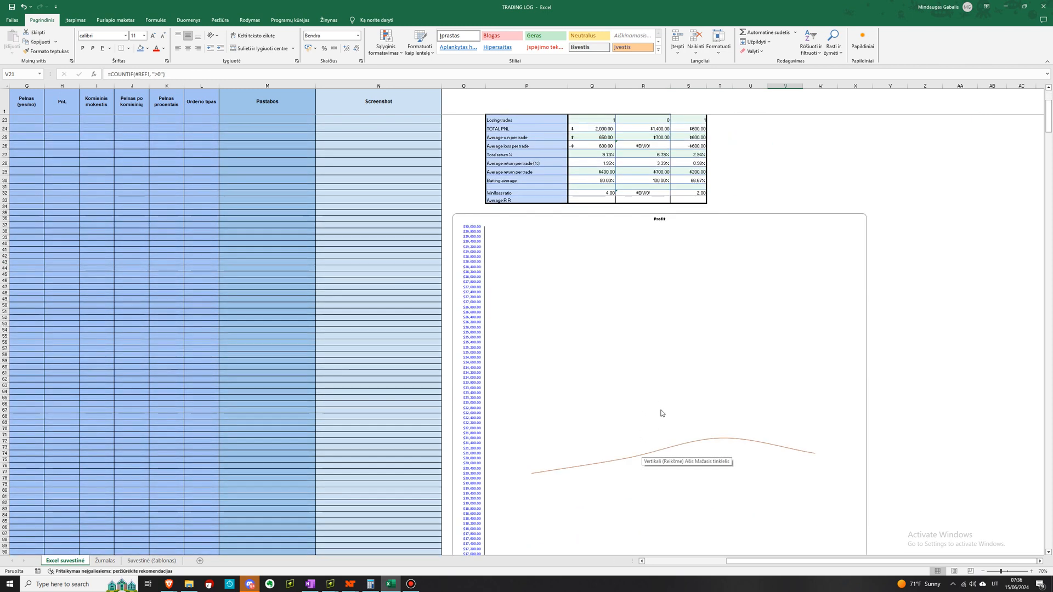
pyautogui.scroll(-4, 660, 413)
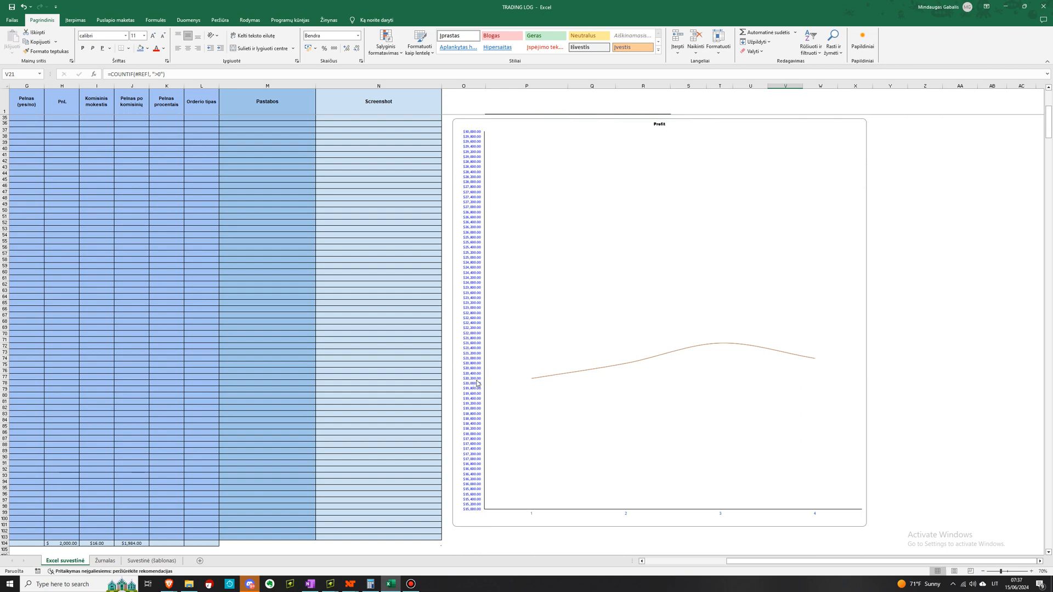
pyautogui.doubleClick(471, 315)
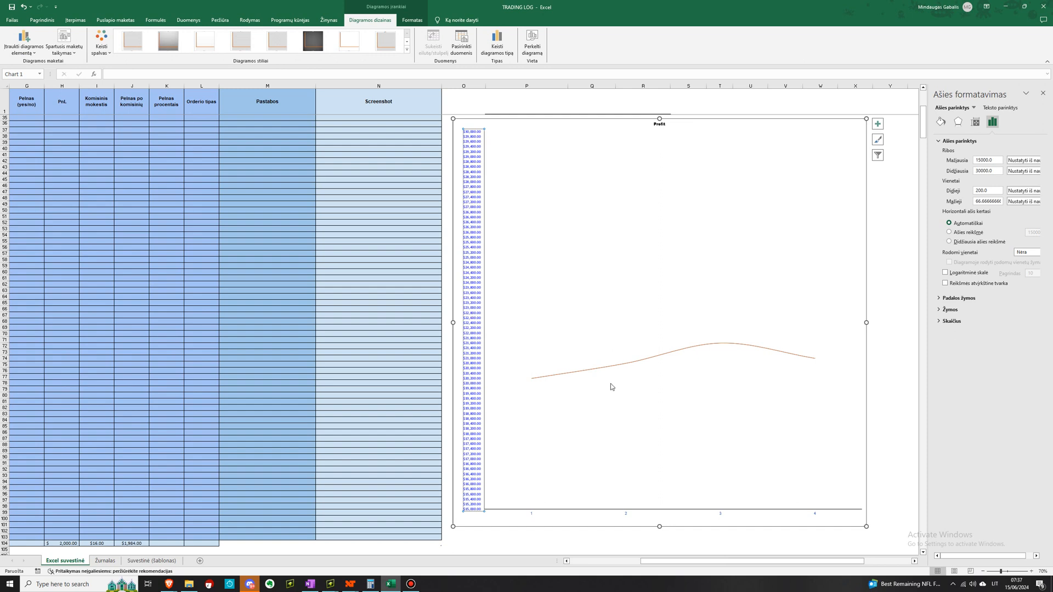
# Step: Extend the Profit chart's series range in column E down to E6 to include trade 5's balance
pyautogui.click(611, 366)
pyautogui.click(612, 367)
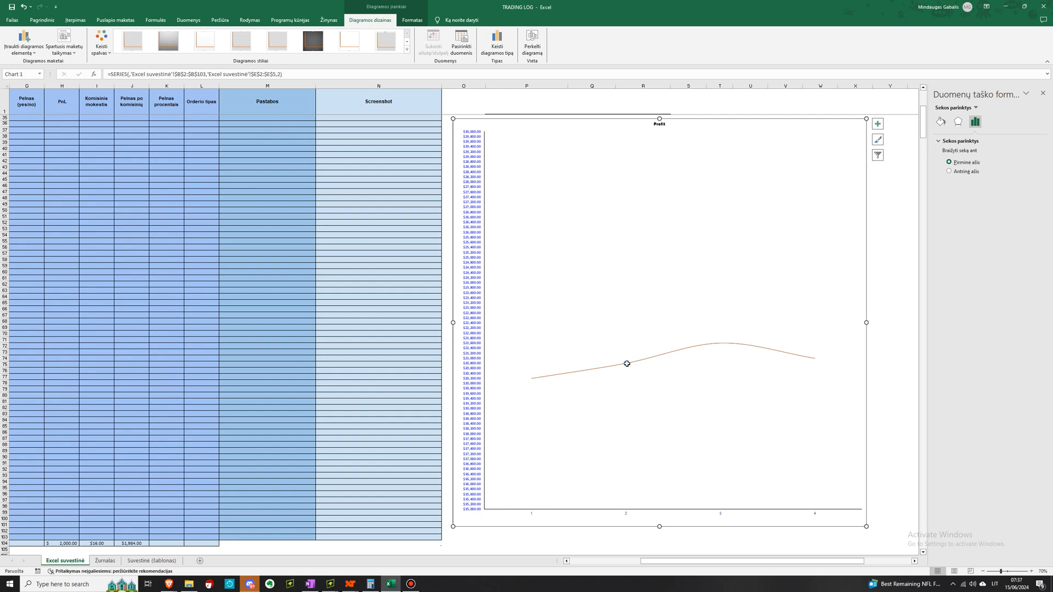
pyautogui.moveTo(653, 567); pyautogui.dragTo(580, 565)
pyautogui.scroll(11, 208, 282)
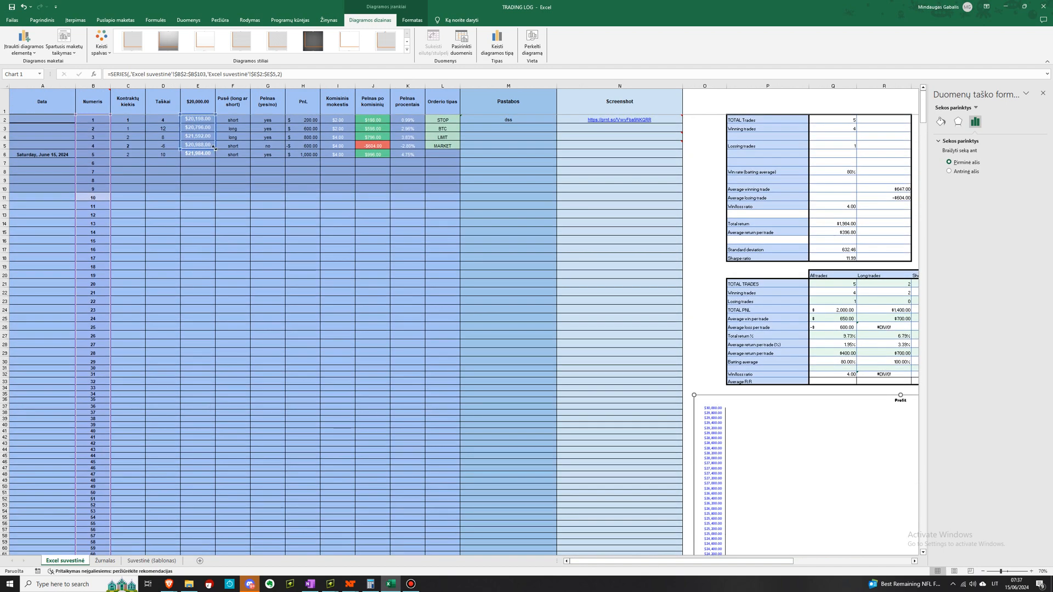
pyautogui.moveTo(216, 155); pyautogui.dragTo(216, 158)
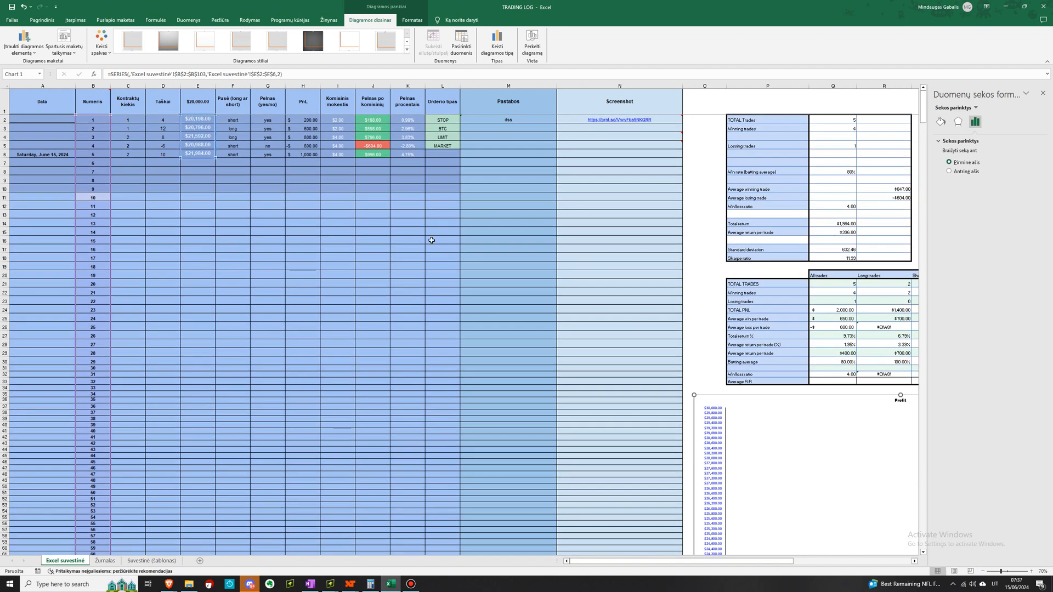
# Step: Examine the Profit chart's line with the added trade and the summary tables above it
pyautogui.scroll(-7, 827, 430)
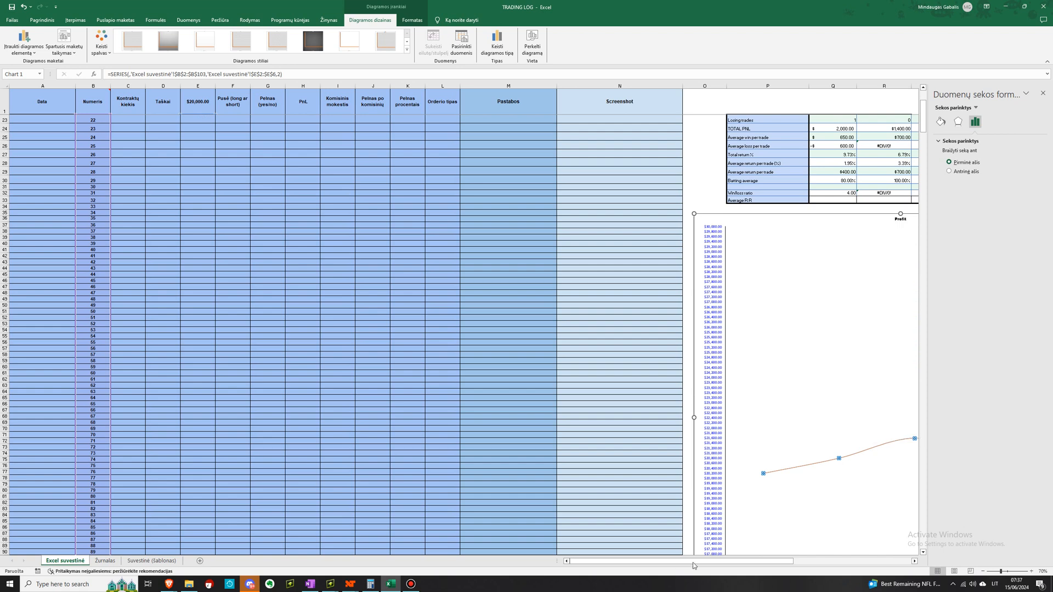
pyautogui.moveTo(785, 562); pyautogui.dragTo(881, 566)
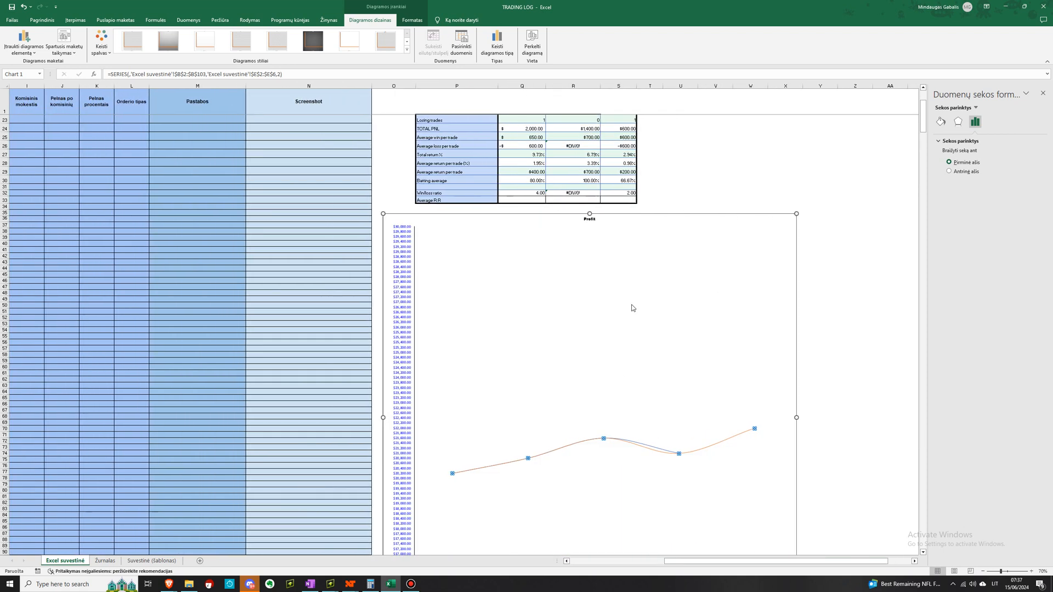
pyautogui.scroll(-3, 462, 245)
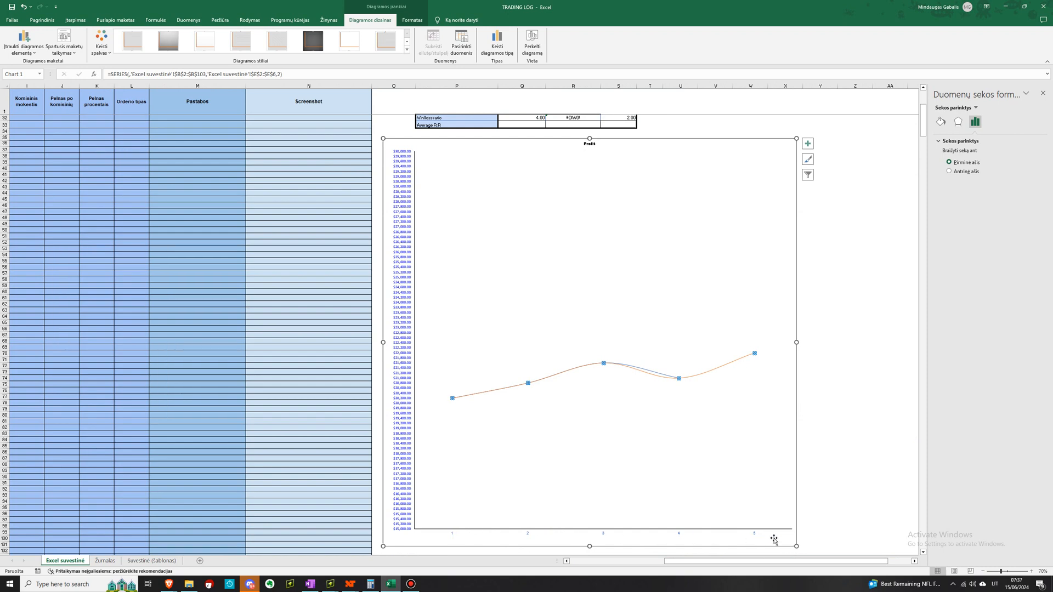
pyautogui.scroll(2, 734, 364)
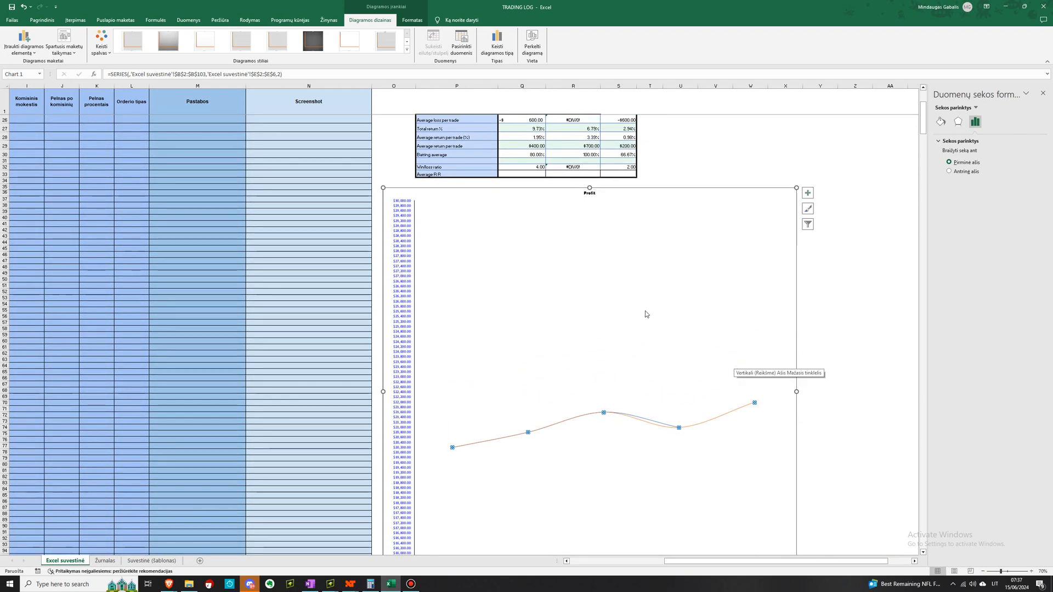
pyautogui.scroll(8, 645, 311)
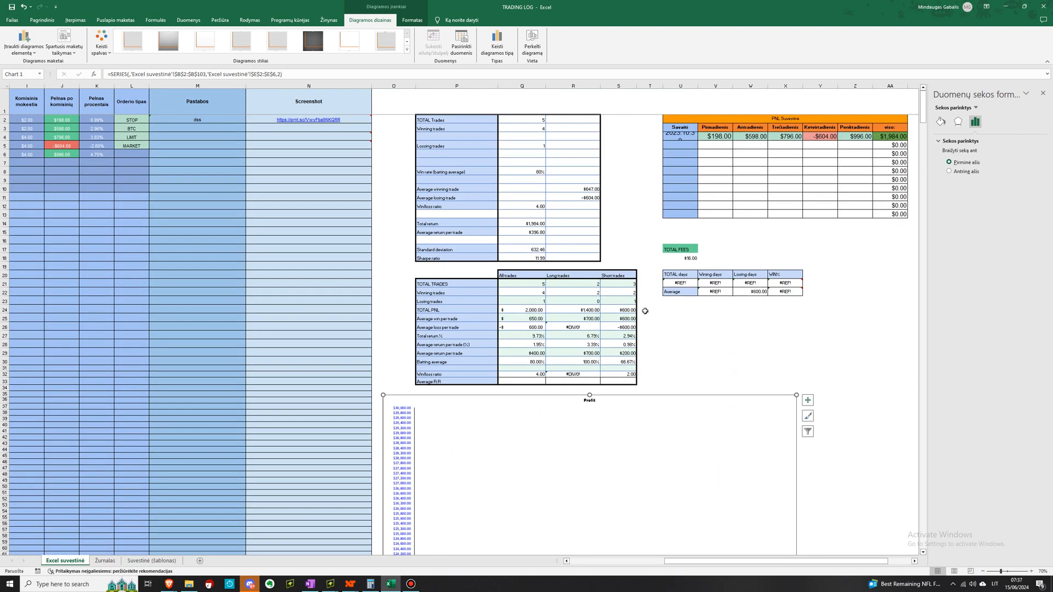
# Step: Clear trade 1's note in M2 and check the cell's Pastabos option list
pyautogui.moveTo(729, 560); pyautogui.dragTo(623, 561)
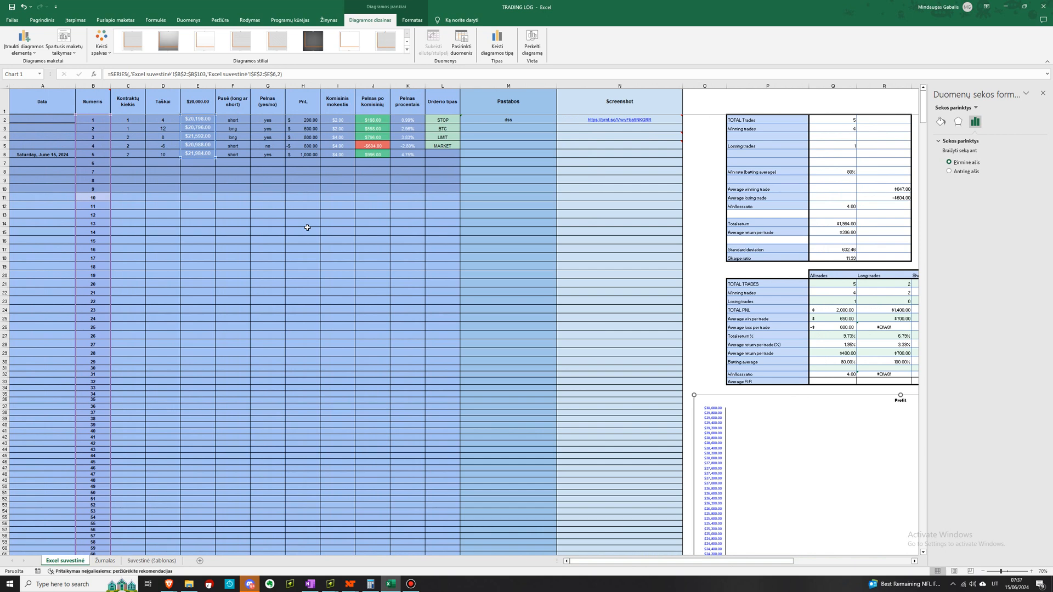
pyautogui.click(507, 118)
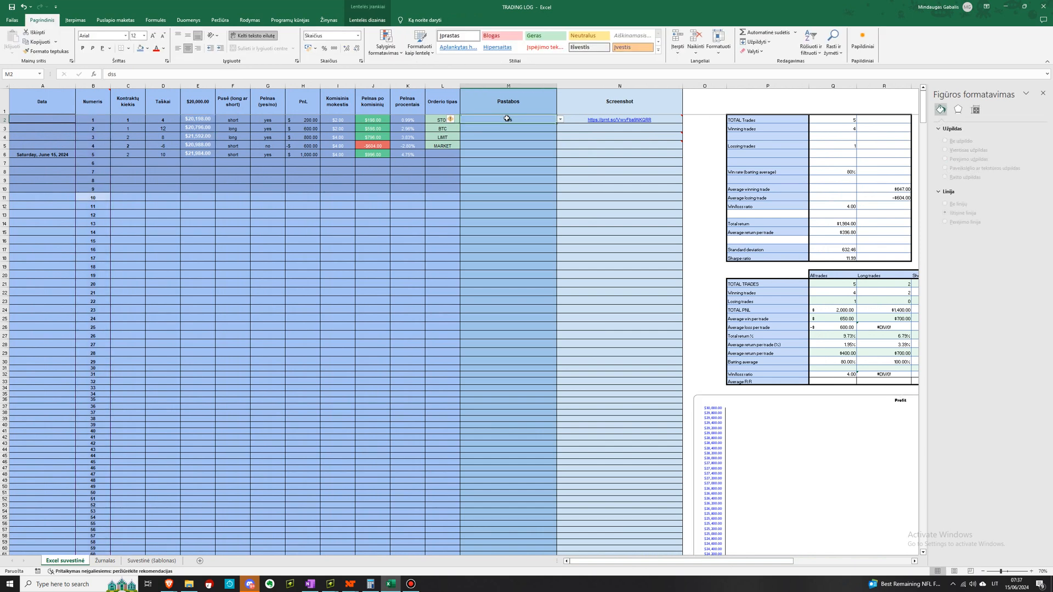
pyautogui.press('Delete')
pyautogui.click(560, 120)
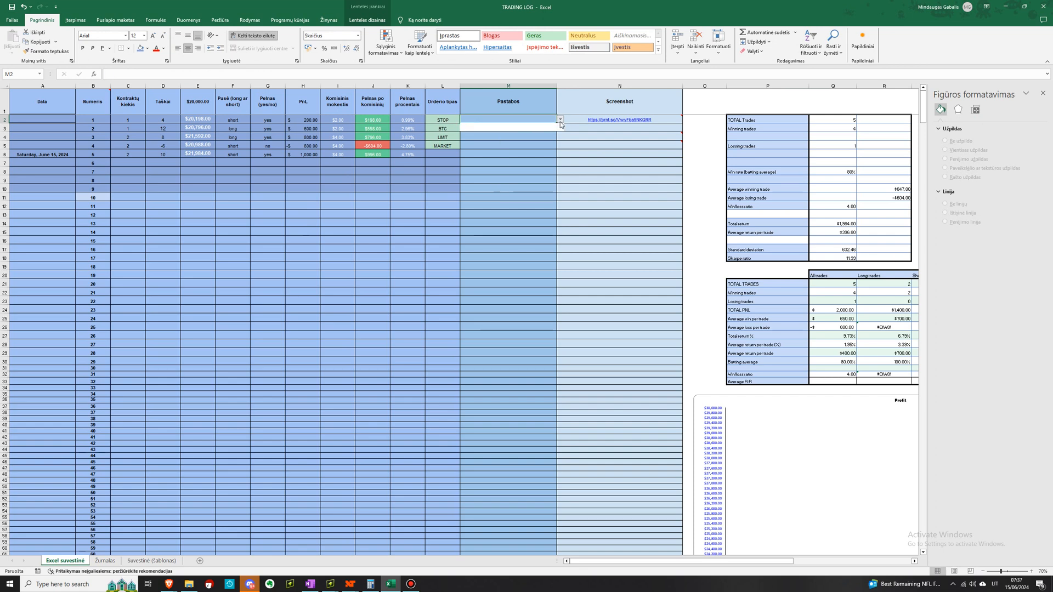
pyautogui.press('Escape')
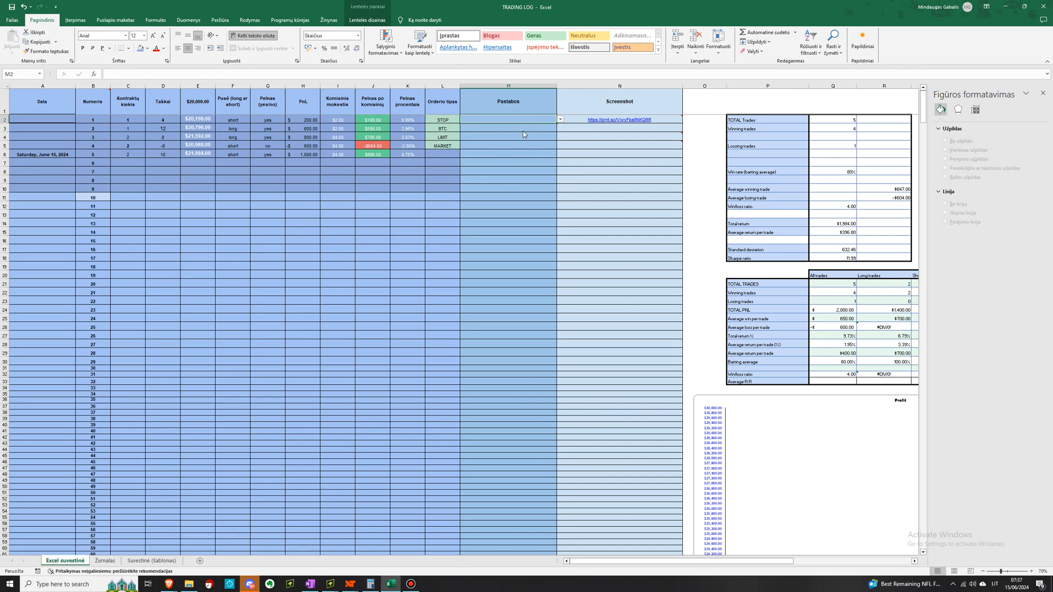
# Step: View the Žurnalas sheet's weekly journal, checking the first week's Savaitinė apžvalga and Pirmadienis cells
pyautogui.scroll(-2, 362, 318)
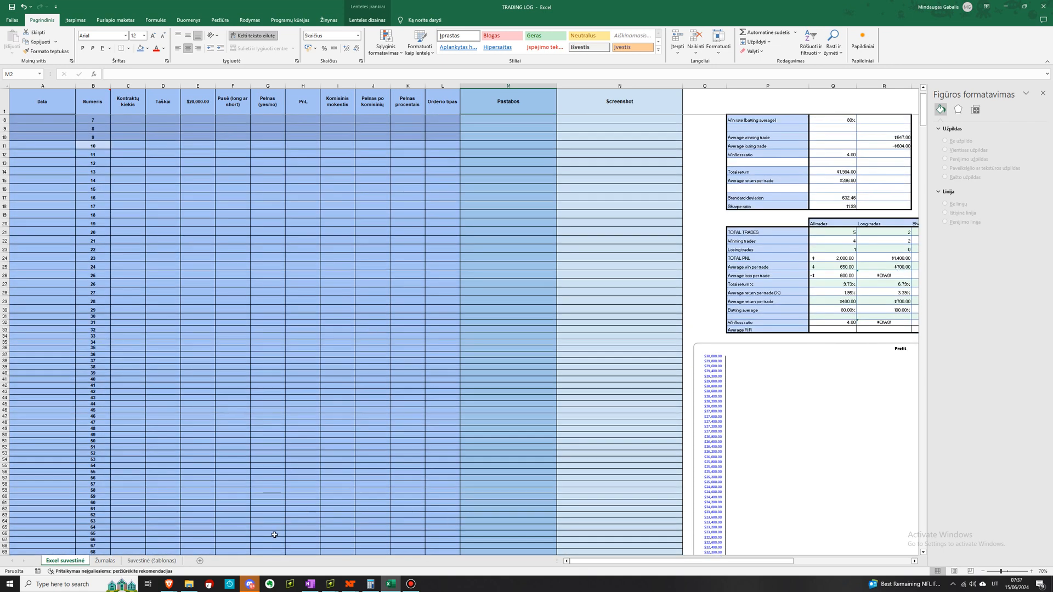
pyautogui.click(106, 561)
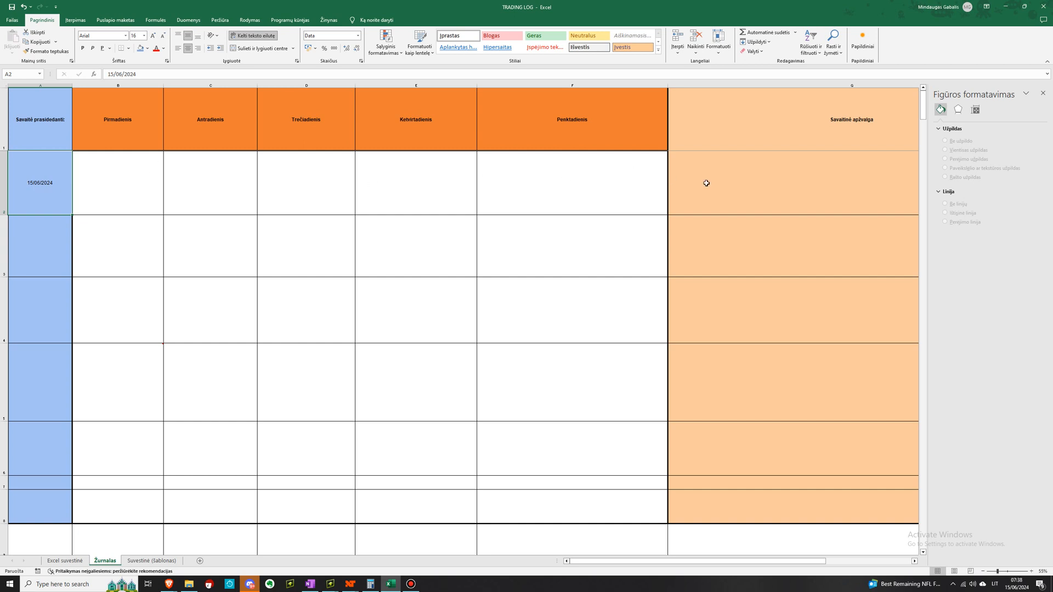
pyautogui.click(793, 184)
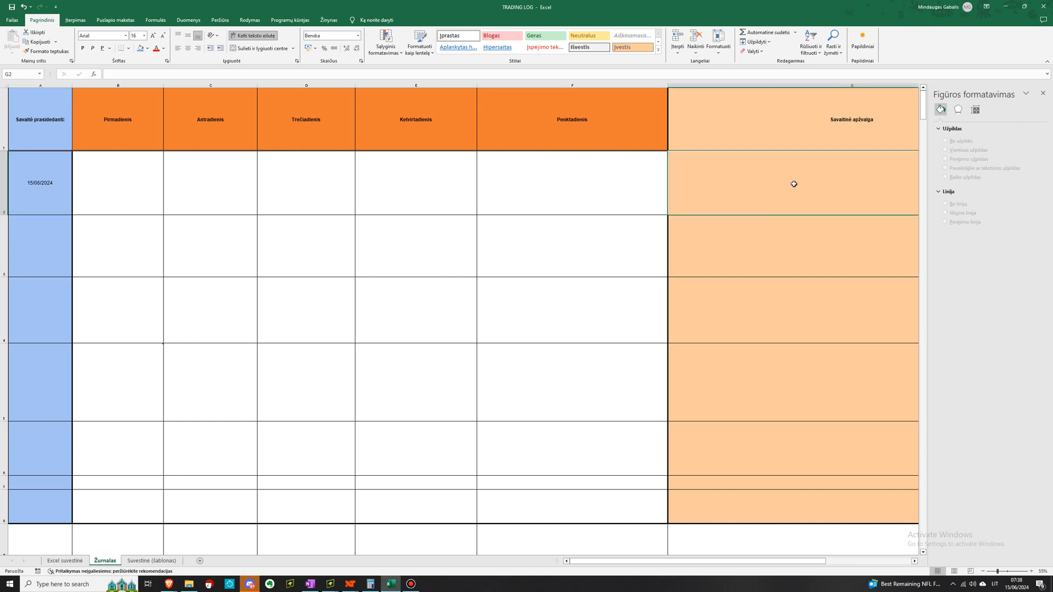
pyautogui.click(144, 170)
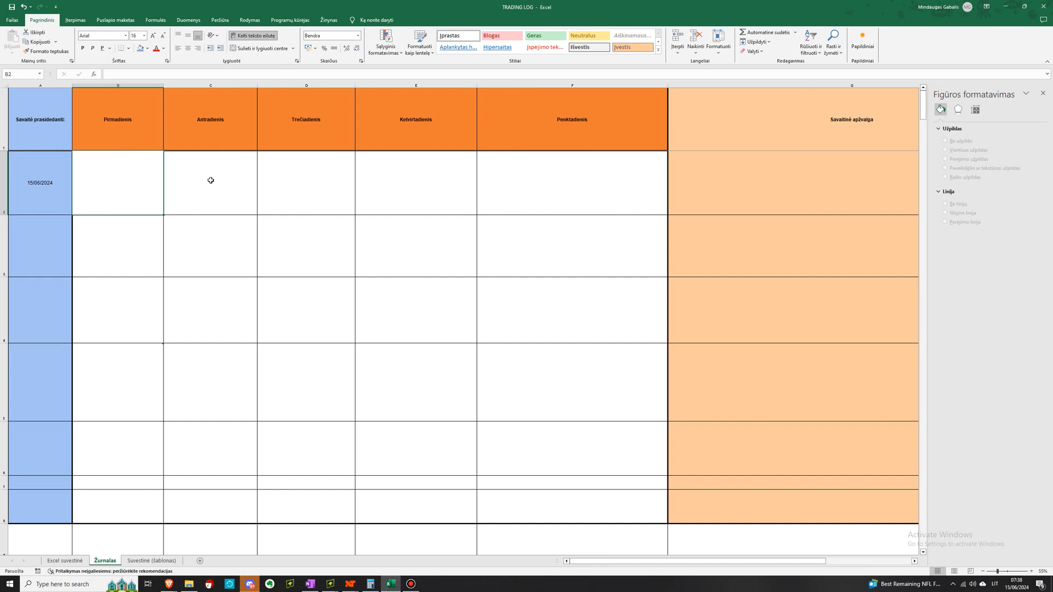
# Step: Look over the blank Suvestinė (šablonas) template sheet, including its trade table, statistics tables and empty chart area
pyautogui.click(142, 562)
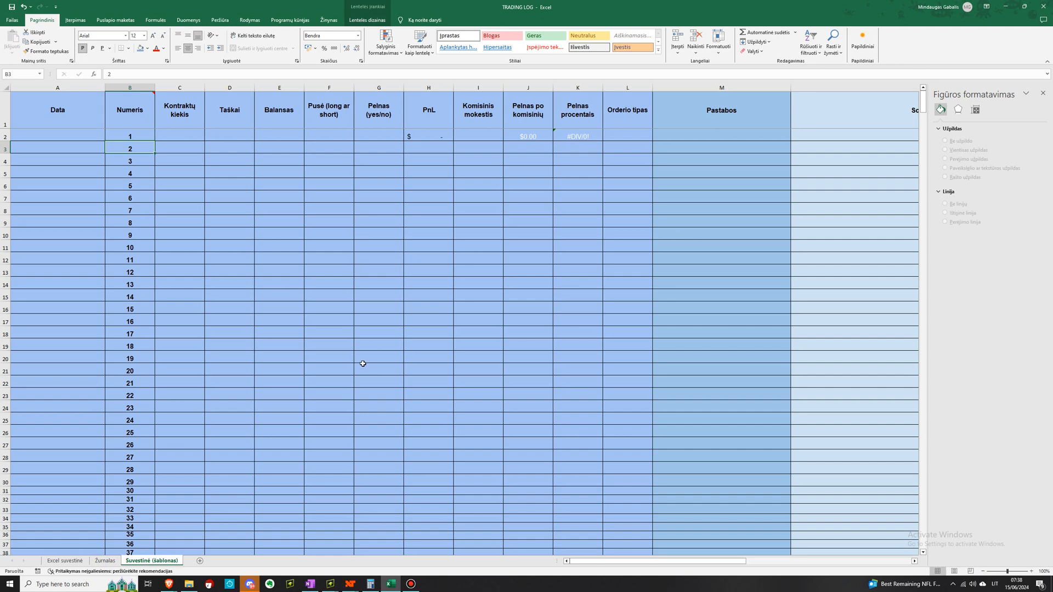
pyautogui.moveTo(713, 568); pyautogui.dragTo(854, 567)
pyautogui.scroll(-10, 736, 381)
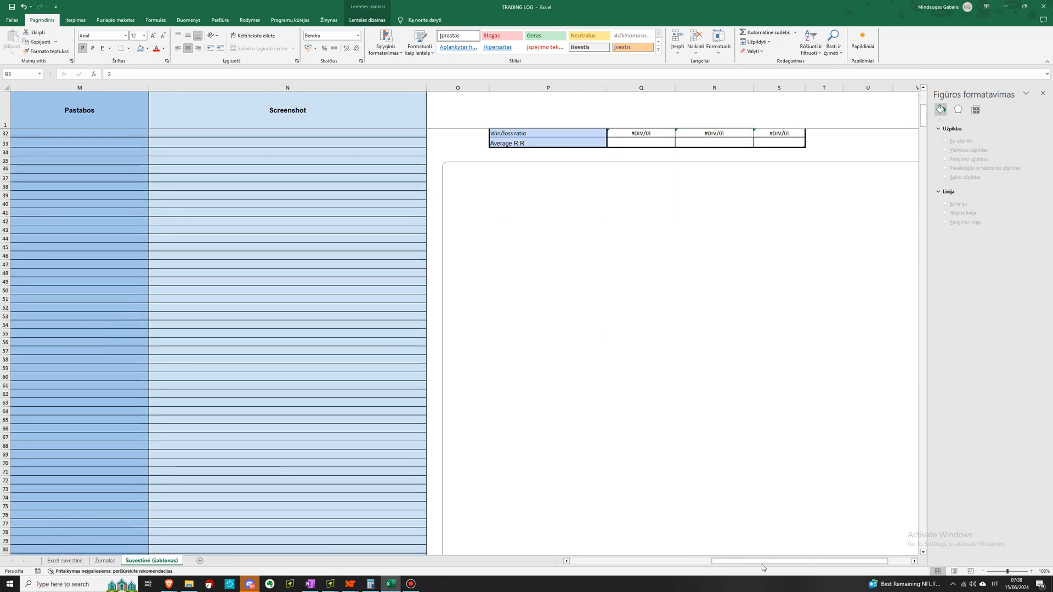
pyautogui.moveTo(762, 563); pyautogui.dragTo(580, 563)
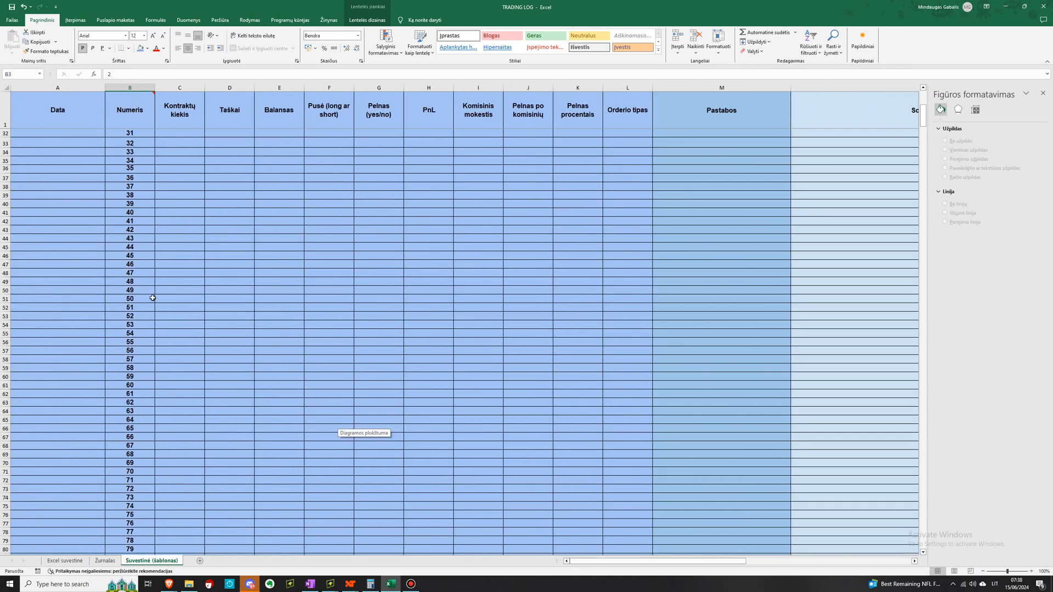